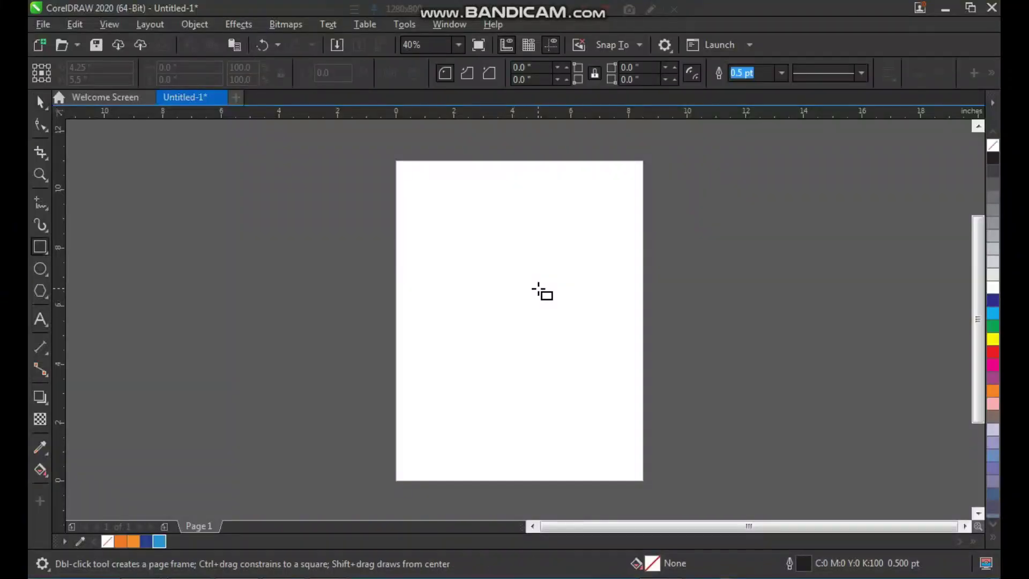
# Set the page to landscape orientation
pyautogui.press('space')
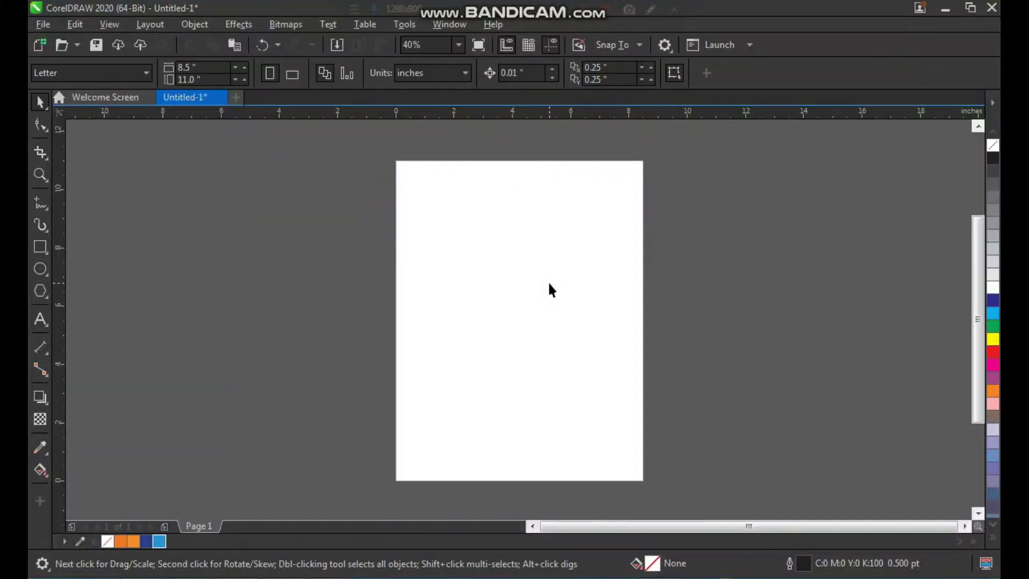
pyautogui.click(293, 75)
pyautogui.click(501, 287)
pyautogui.scroll(-2, 489, 293)
pyautogui.press('F4')
pyautogui.click(513, 287)
# Draw a five-pointed star about 4.23 in wide and 4.03 in high with the Star tool near the middle of the page
pyautogui.press('F2')
pyautogui.moveTo(316, 161); pyautogui.dragTo(731, 450)
pyautogui.click(41, 290)
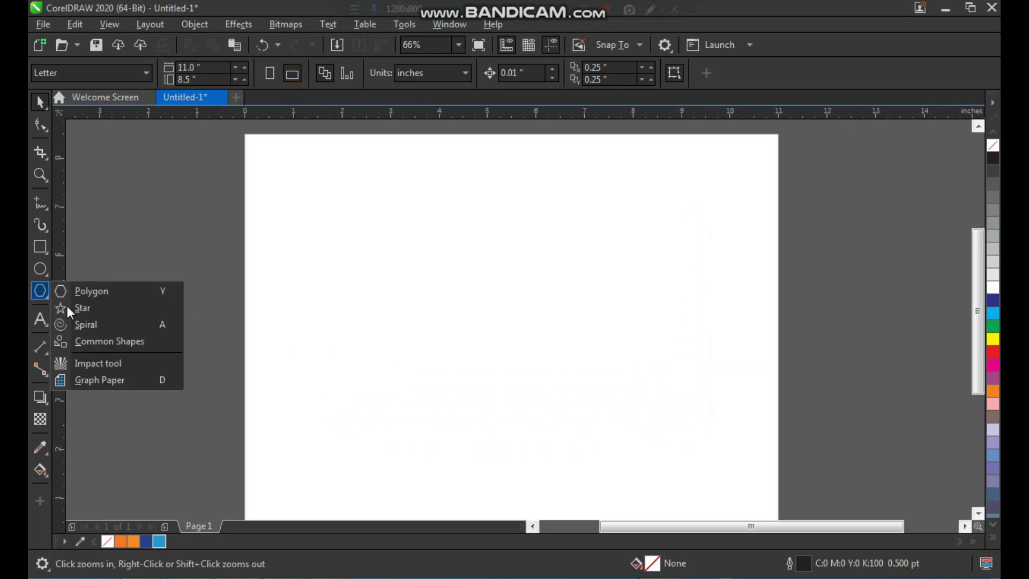
pyautogui.click(88, 314)
pyautogui.moveTo(444, 232); pyautogui.dragTo(653, 426)
pyautogui.press('space')
pyautogui.moveTo(544, 328); pyautogui.dragTo(512, 298)
pyautogui.moveTo(518, 299); pyautogui.dragTo(507, 289)
pyautogui.click(638, 330)
# Convert the star to curves and nudge it slightly left
pyautogui.press('F2')
pyautogui.moveTo(393, 174); pyautogui.dragTo(639, 409)
pyautogui.click(524, 349)
pyautogui.hotkey('ctrl', 'q')
pyautogui.moveTo(545, 309); pyautogui.dragTo(535, 310)
pyautogui.click(659, 319)
# Set the star's outline width to 1.5 pt
pyautogui.click(557, 301)
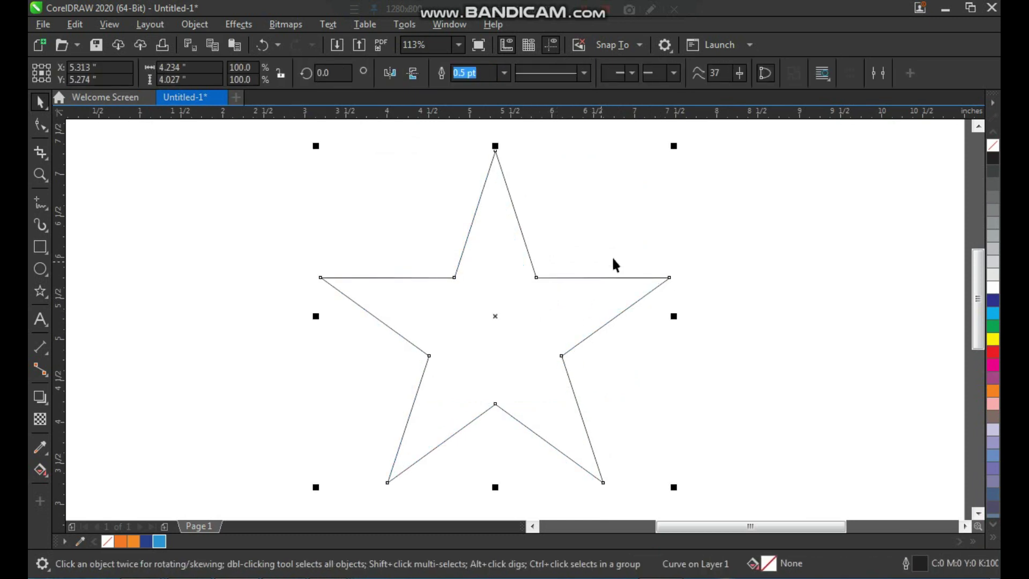
pyautogui.click(503, 73)
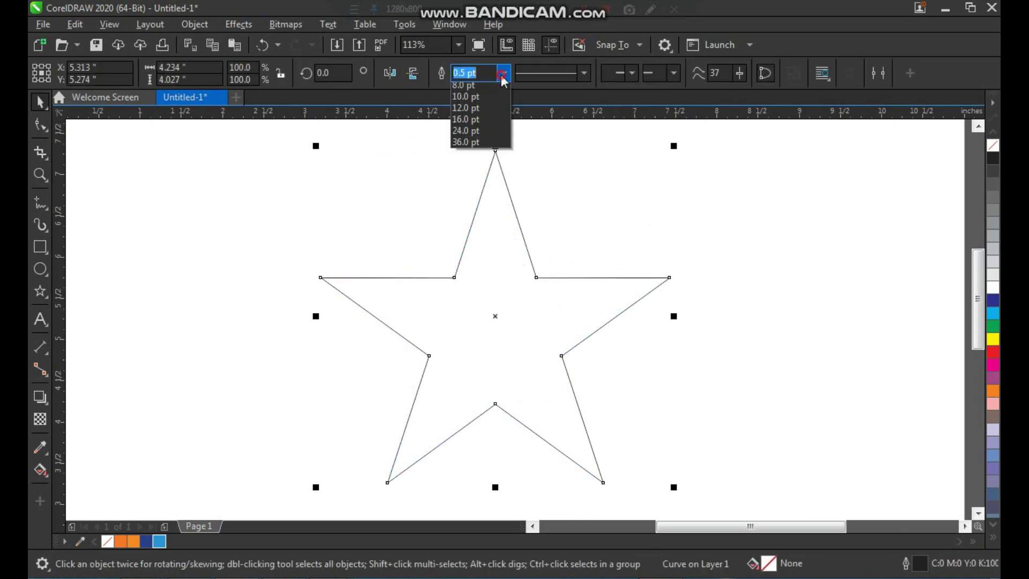
pyautogui.click(476, 146)
pyautogui.click(605, 200)
pyautogui.click(540, 299)
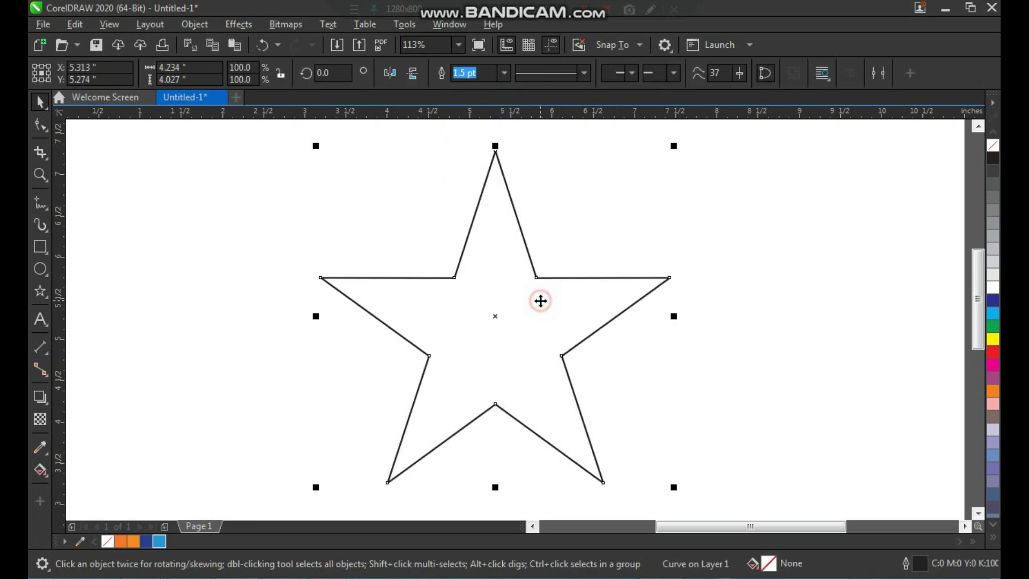
pyautogui.press('z')
pyautogui.rightClick(541, 299)
pyautogui.moveTo(634, 407); pyautogui.dragTo(659, 415)
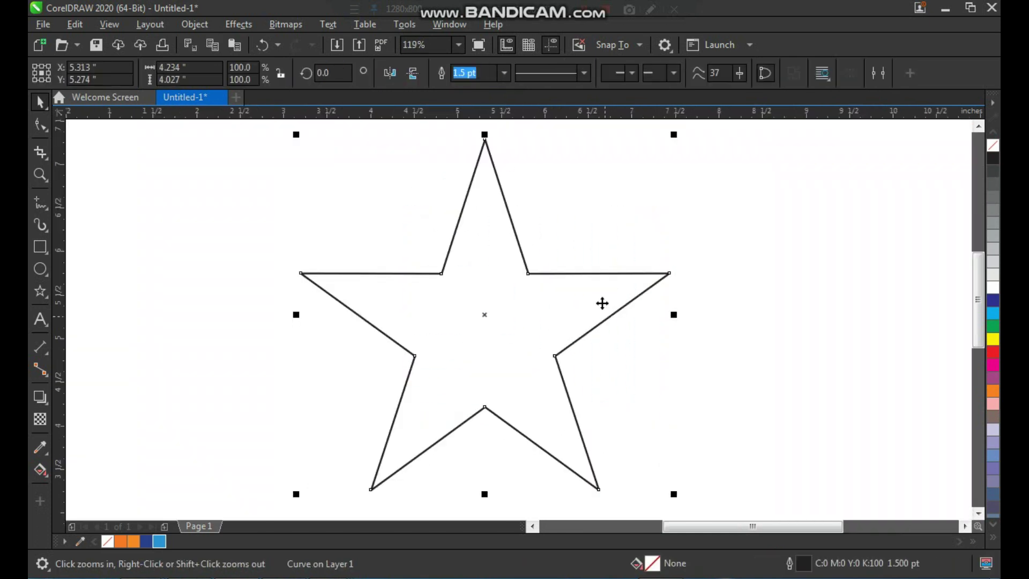
pyautogui.click(592, 199)
# Draw a closed Bézier triangle over the star, with corners above its left arm, beside its upper point and at its lower-left tip
pyautogui.click(46, 230)
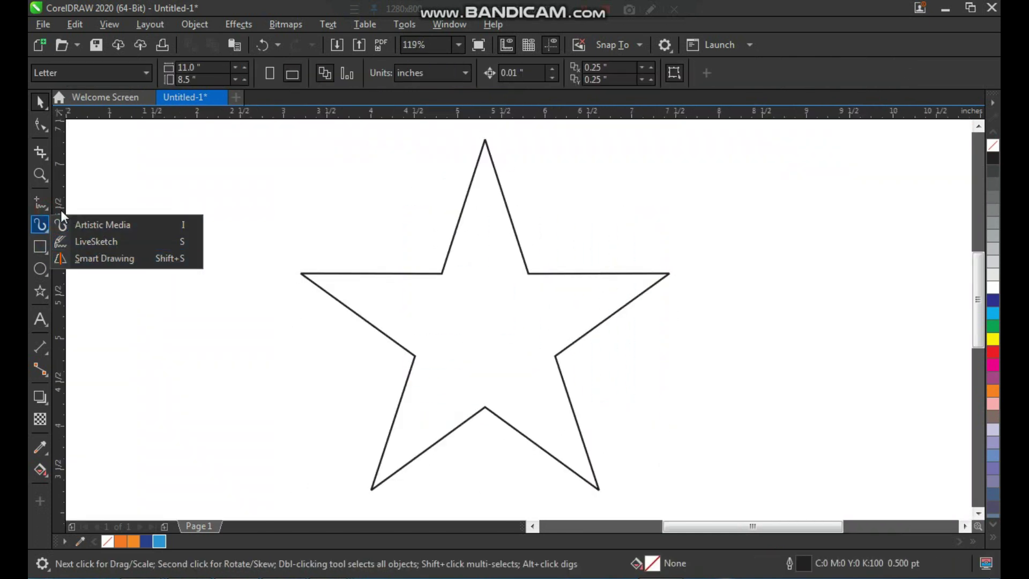
pyautogui.click(45, 205)
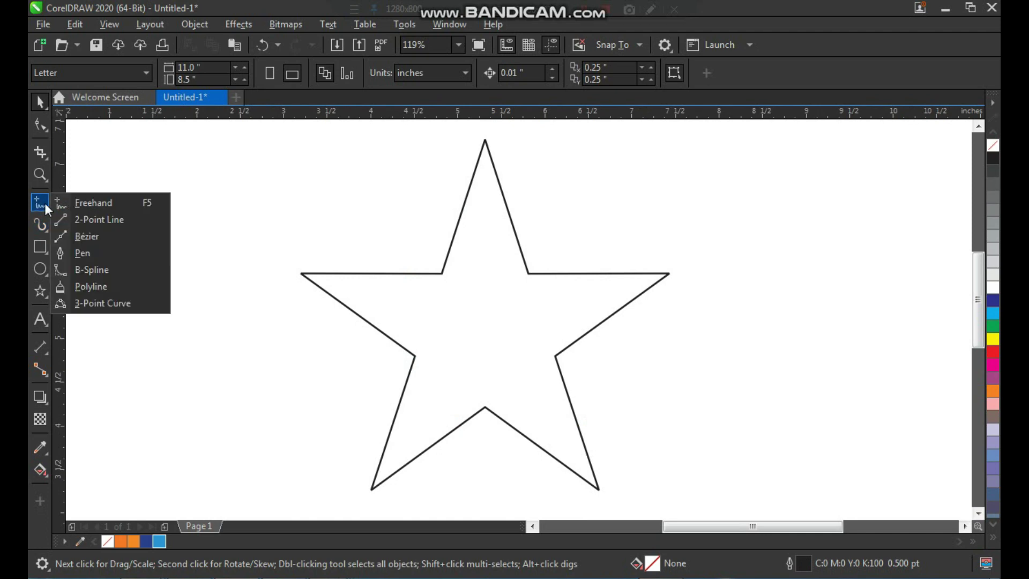
pyautogui.click(88, 235)
pyautogui.click(362, 237)
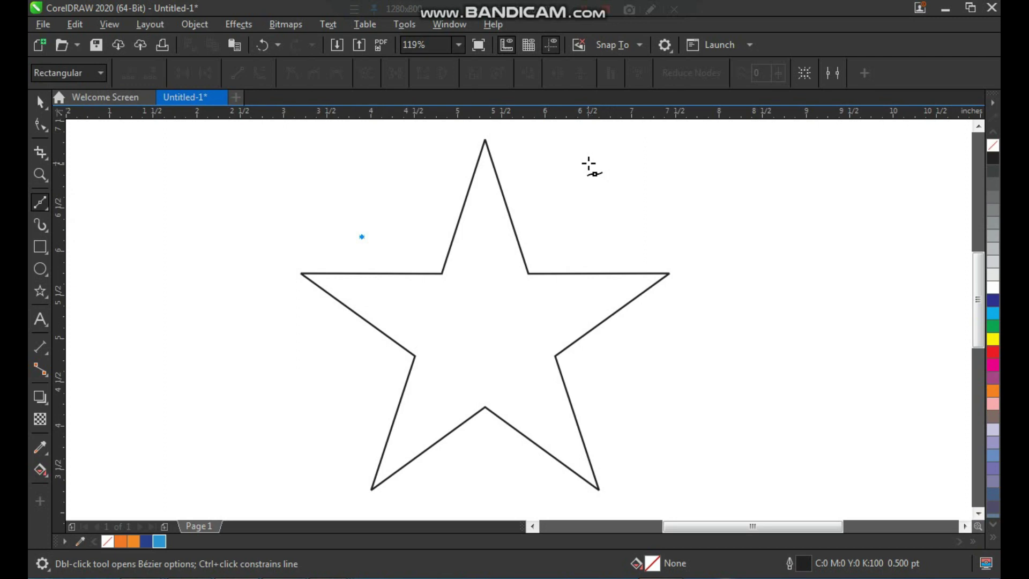
pyautogui.click(588, 163)
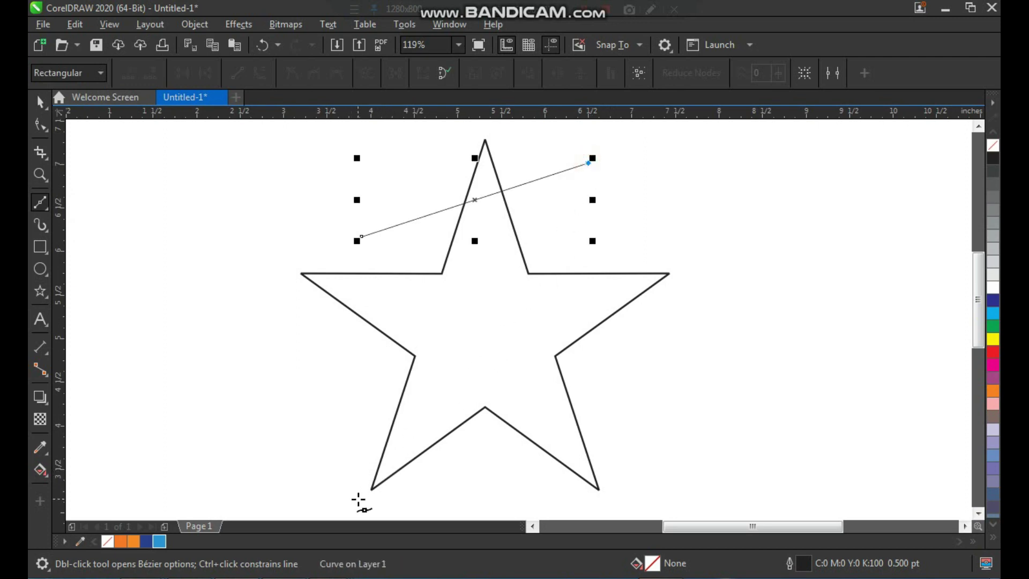
pyautogui.click(358, 502)
pyautogui.click(362, 237)
pyautogui.press('space')
# Convert all of the triangle's segments to curves, then bow its long right side outward and its left side inward
pyautogui.press('F10')
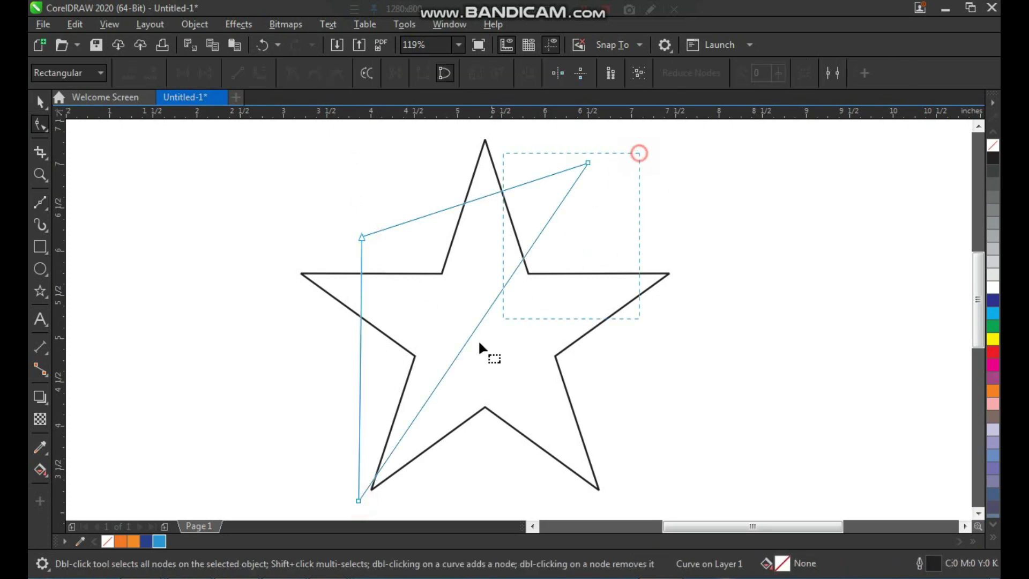
pyautogui.hotkey('ctrl', 'a')
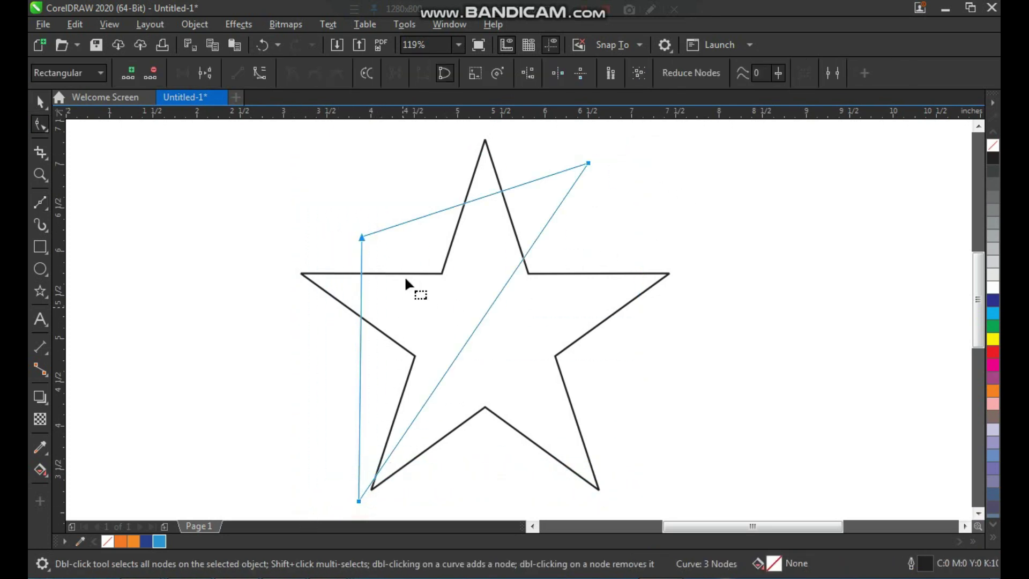
pyautogui.click(261, 74)
pyautogui.moveTo(482, 313); pyautogui.dragTo(506, 334)
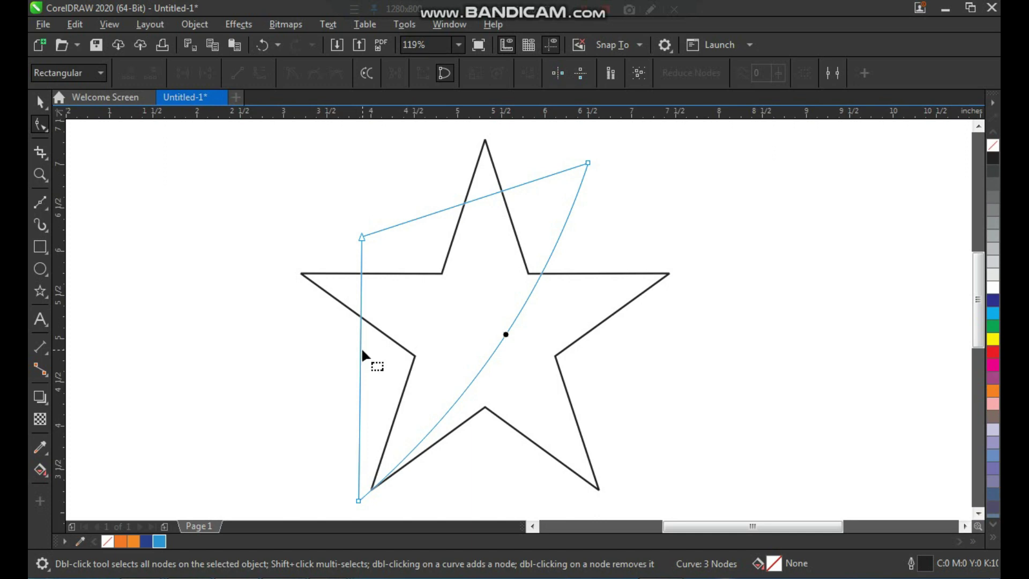
pyautogui.moveTo(359, 343); pyautogui.dragTo(413, 341)
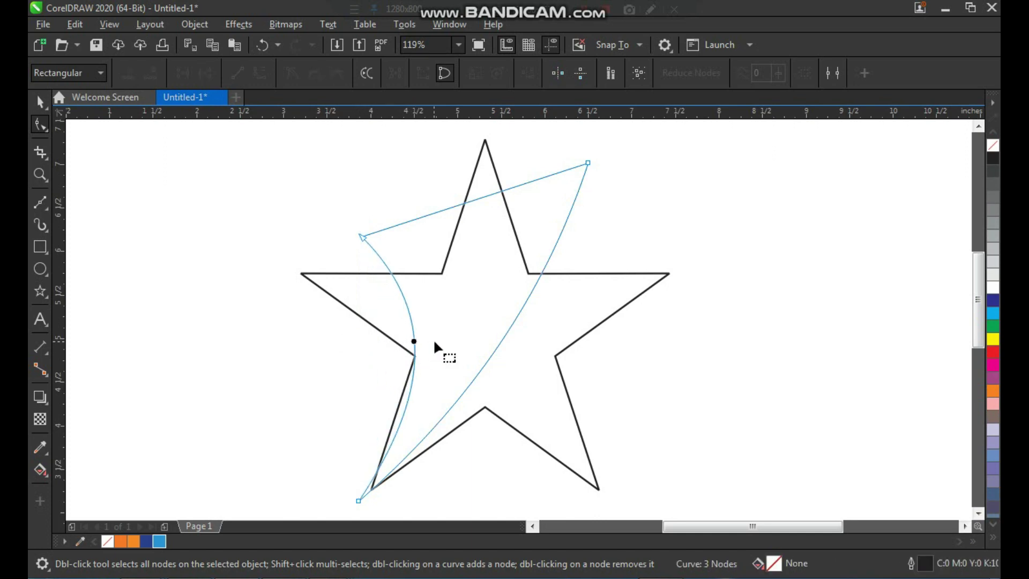
pyautogui.moveTo(413, 343); pyautogui.dragTo(408, 333)
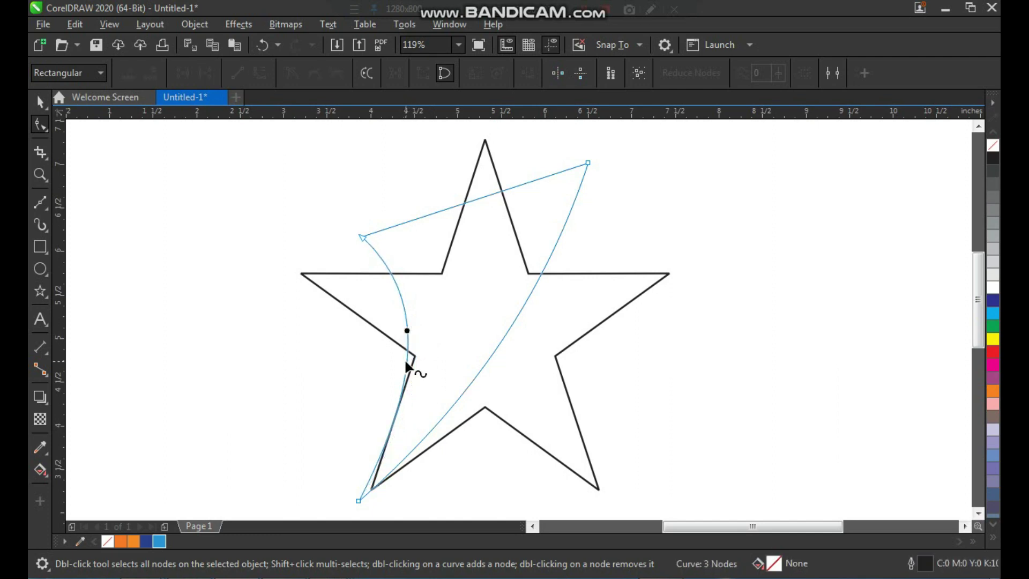
# Bend the triangle's upper side downward into a smooth arc to form the figure's raised arms
pyautogui.moveTo(483, 197); pyautogui.dragTo(476, 278)
pyautogui.press('space')
pyautogui.click(634, 225)
pyautogui.click(519, 284)
pyautogui.hotkey('ctrl', 'z')
pyautogui.click(622, 228)
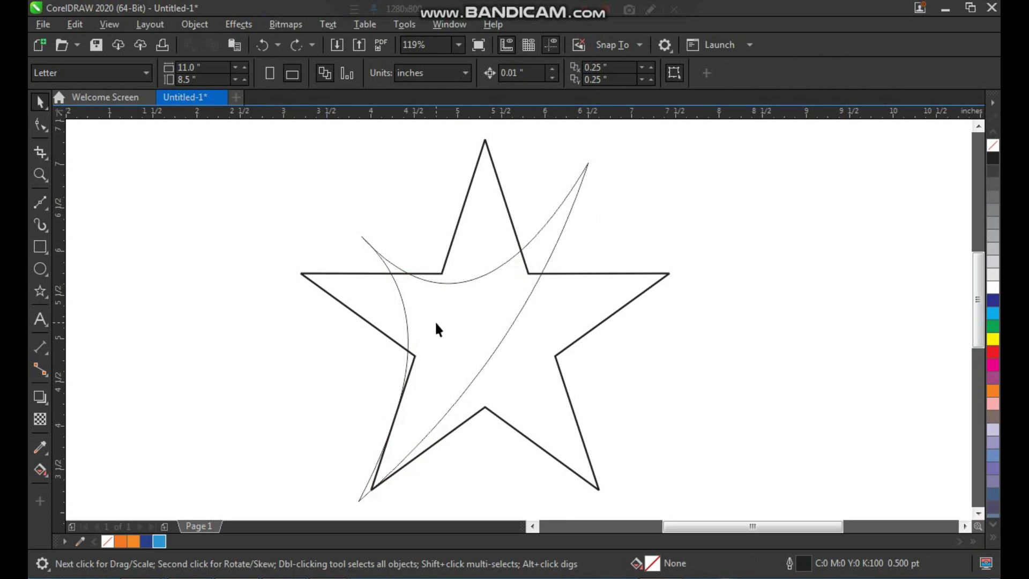
pyautogui.click(436, 322)
pyautogui.click(641, 204)
pyautogui.click(491, 299)
pyautogui.click(608, 231)
# Draw a small circle as the figure's head above the arm curve, overlapping the left edge of the star's upper point
pyautogui.press('F2')
pyautogui.moveTo(413, 166); pyautogui.dragTo(586, 340)
pyautogui.click(40, 268)
pyautogui.moveTo(357, 182); pyautogui.dragTo(509, 334)
pyautogui.press('space')
pyautogui.moveTo(442, 264); pyautogui.dragTo(424, 271)
pyautogui.click(578, 211)
pyautogui.scroll(-4, 374, 299)
pyautogui.press('z')
pyautogui.moveTo(294, 218); pyautogui.dragTo(592, 443)
pyautogui.click(545, 320)
pyautogui.click(610, 354)
pyautogui.click(505, 232)
pyautogui.click(581, 235)
pyautogui.scroll(-2, 470, 316)
# Select the star, figure and circle and move them together about 1.26 in to the left on the page
pyautogui.press('F2')
pyautogui.moveTo(355, 201); pyautogui.dragTo(608, 414)
pyautogui.click(648, 370)
pyautogui.moveTo(697, 157); pyautogui.dragTo(324, 485)
pyautogui.moveTo(523, 367); pyautogui.dragTo(436, 359)
pyautogui.click(592, 357)
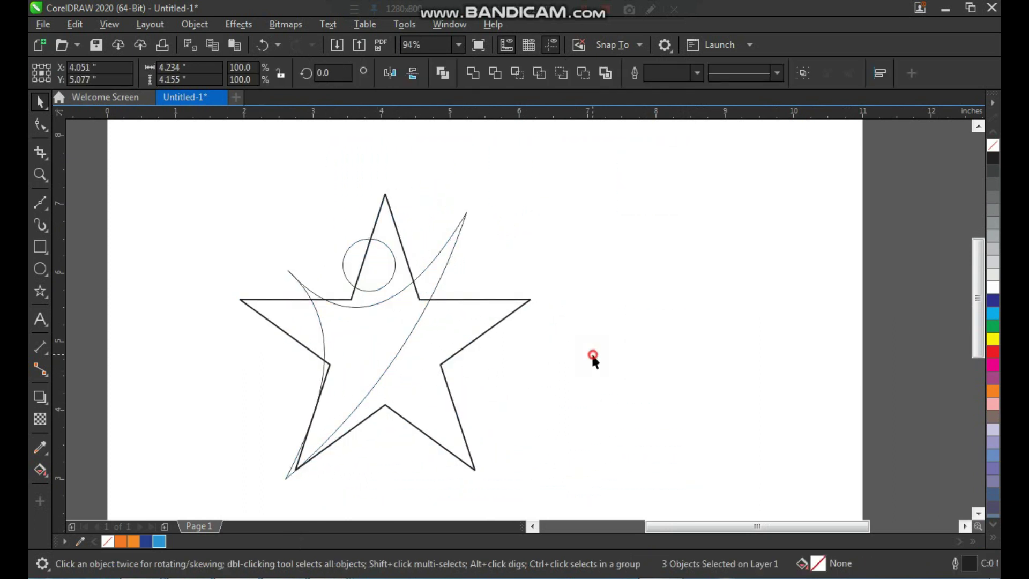
pyautogui.click(553, 346)
# Draw a straight Bézier line along the figure's right edge, from the star's right arm down to its lower-left leg
pyautogui.press('F2')
pyautogui.moveTo(306, 210); pyautogui.dragTo(562, 500)
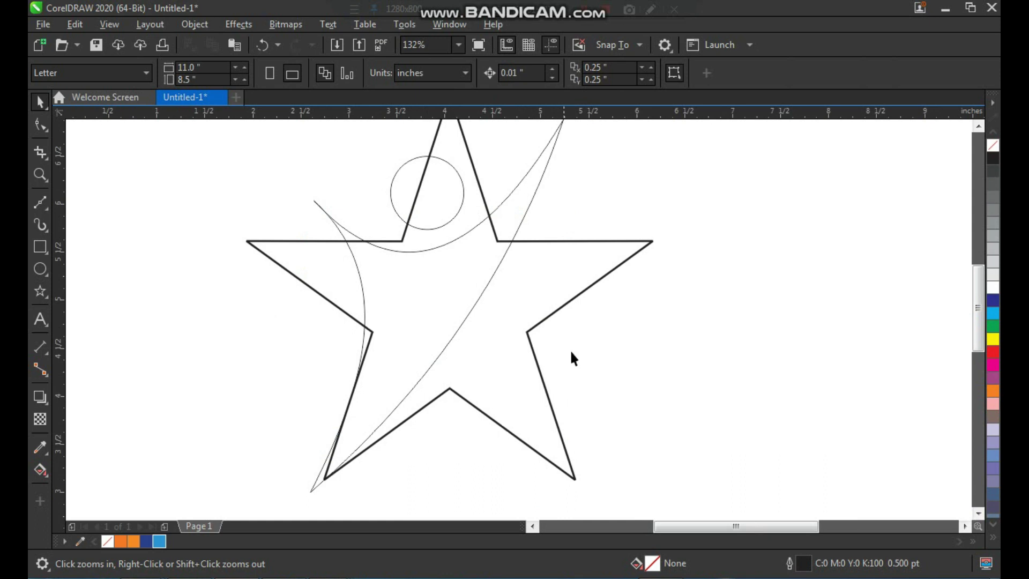
pyautogui.click(42, 201)
pyautogui.moveTo(314, 188); pyautogui.dragTo(597, 513)
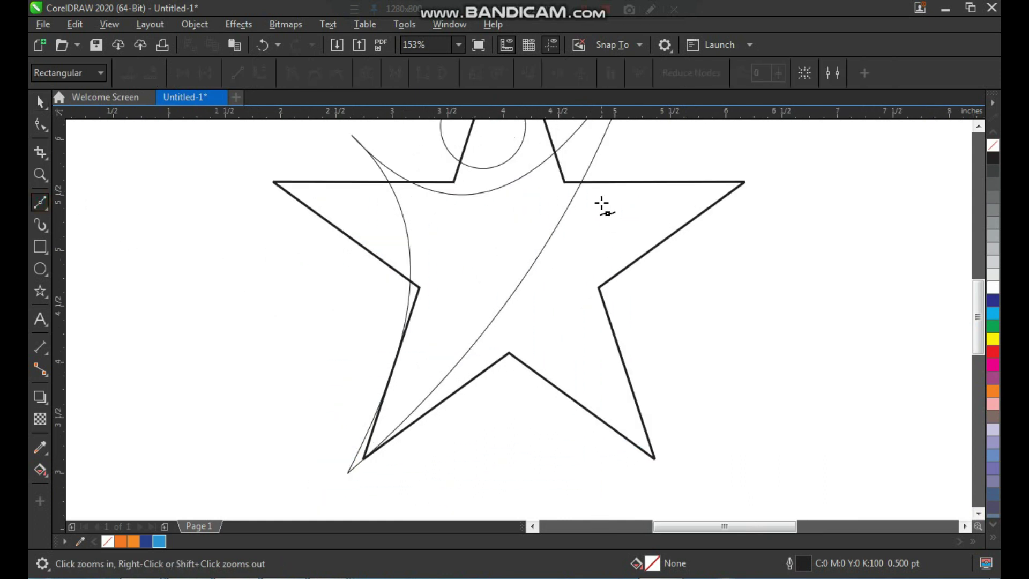
pyautogui.click(596, 173)
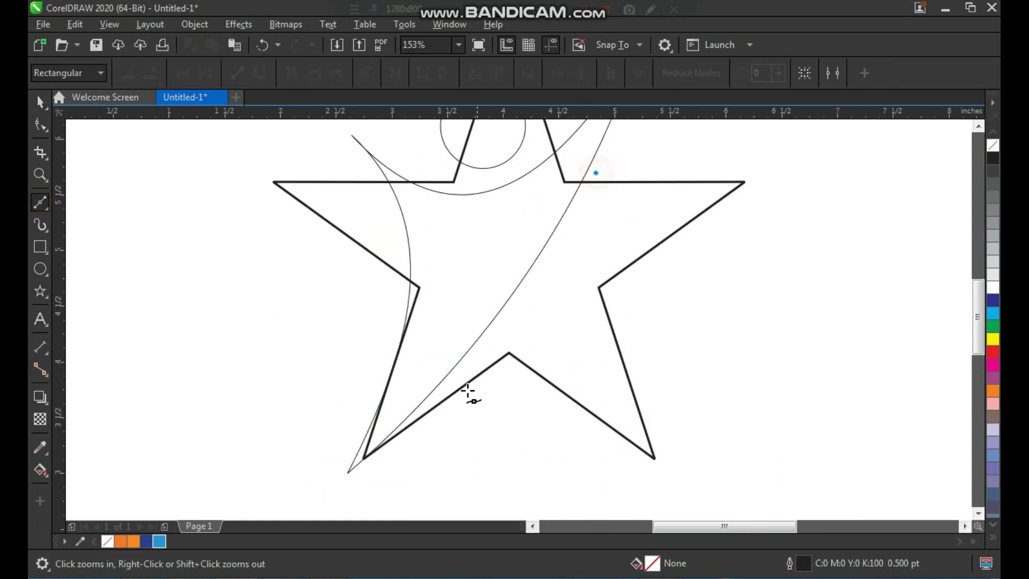
pyautogui.click(414, 431)
# Convert the new line to a curve and bend it to run parallel outside the figure's right edge
pyautogui.press('F10')
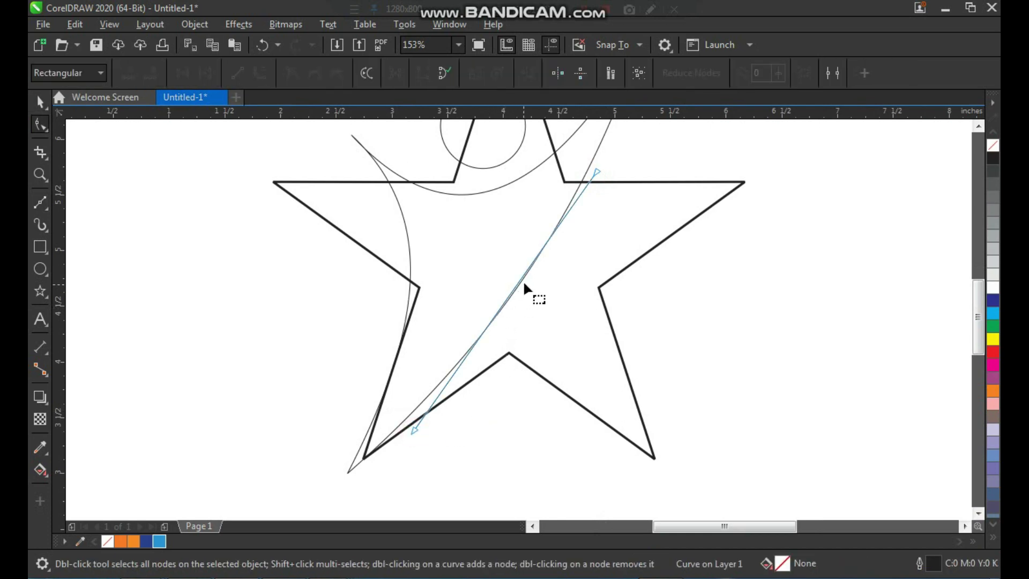
pyautogui.click(523, 274)
pyautogui.click(260, 73)
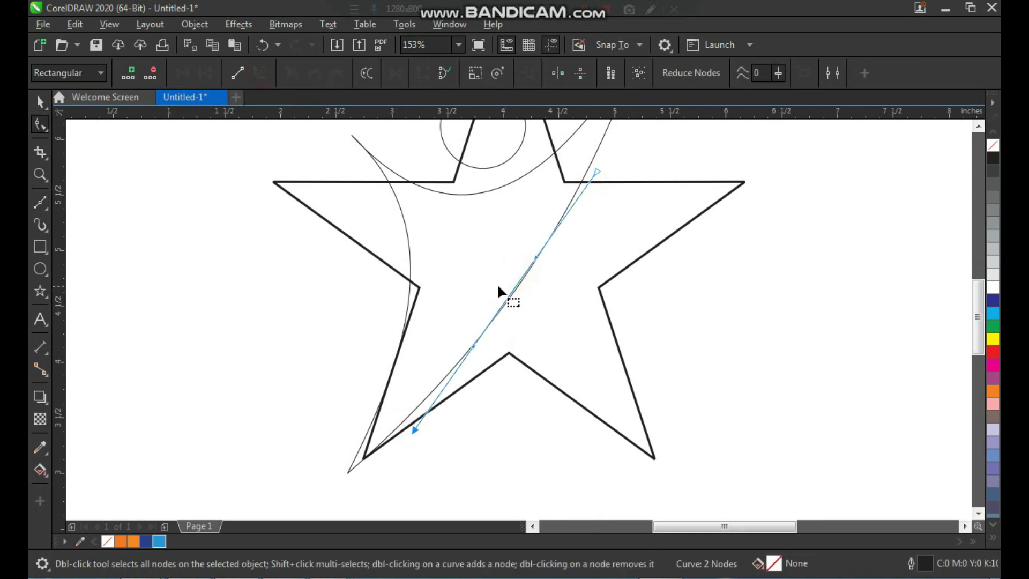
pyautogui.moveTo(522, 278); pyautogui.dragTo(530, 290)
pyautogui.press('z')
pyautogui.moveTo(379, 500); pyautogui.dragTo(574, 312)
pyautogui.moveTo(452, 325); pyautogui.dragTo(444, 323)
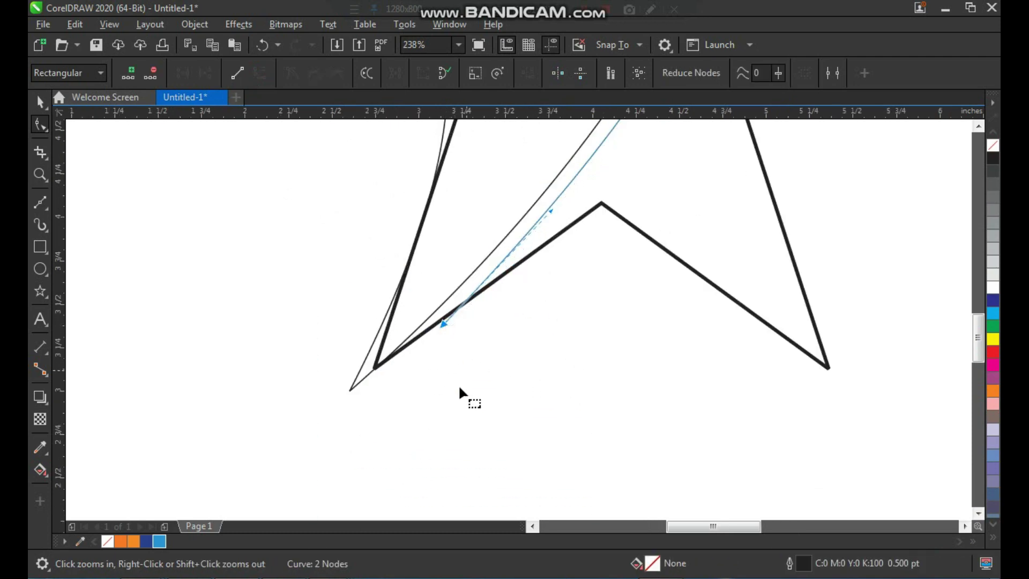
pyautogui.scroll(-2, 487, 360)
pyautogui.press('F2')
pyautogui.moveTo(421, 363); pyautogui.dragTo(713, 128)
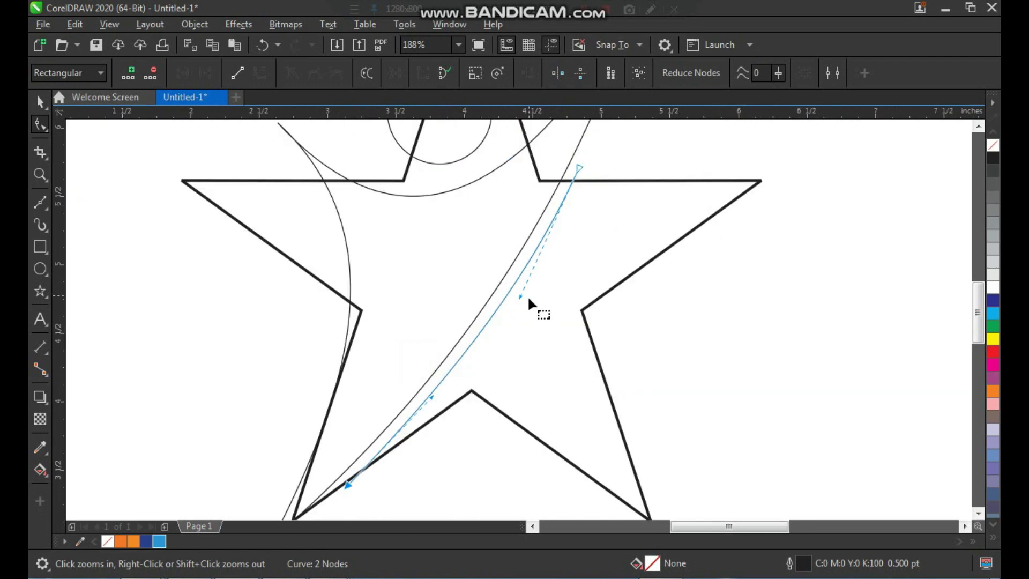
# Set the outline width of the figure, the head circle and the right-hand arc to 1.5 pt
pyautogui.press('F3')
pyautogui.press('space')
pyautogui.keyDown('shift'); pyautogui.click(556, 202); pyautogui.keyUp('shift')
pyautogui.keyDown('shift'); pyautogui.click(498, 202); pyautogui.keyUp('shift')
pyautogui.press('z')
pyautogui.moveTo(413, 158); pyautogui.dragTo(584, 272)
pyautogui.click(696, 73)
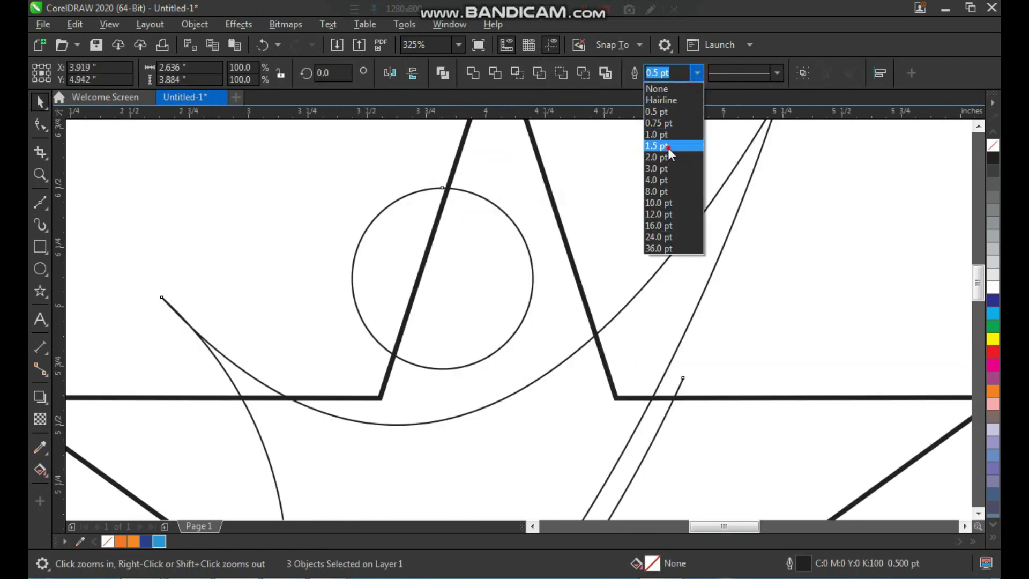
pyautogui.click(667, 148)
pyautogui.scroll(-2, 457, 263)
pyautogui.click(596, 254)
# Draw a straight Bézier line outside the figure's left edge, from above the star's left arm down to the arm's lower edge
pyautogui.press('F2')
pyautogui.moveTo(619, 201); pyautogui.dragTo(333, 482)
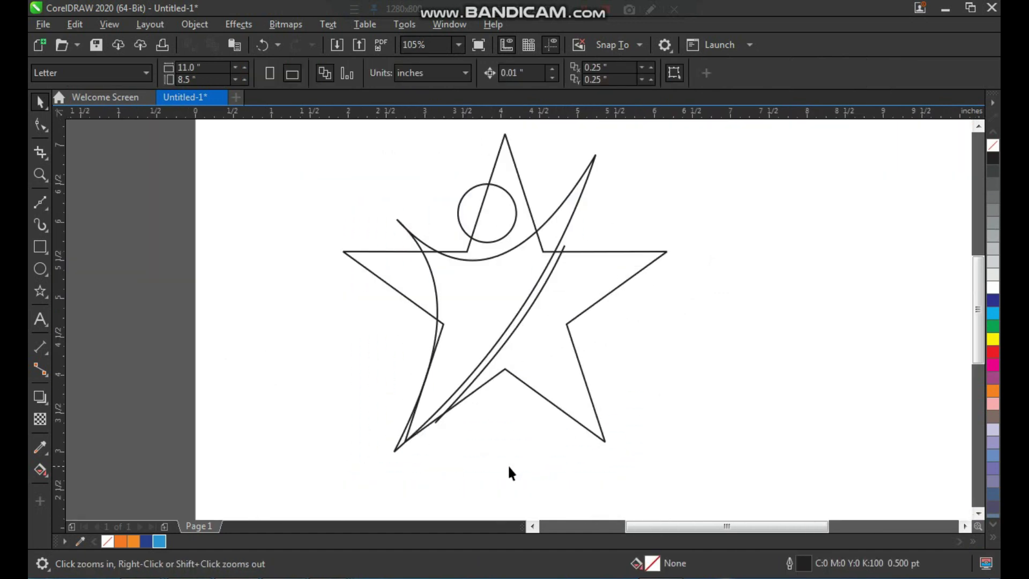
pyautogui.moveTo(380, 218); pyautogui.dragTo(500, 356)
pyautogui.click(44, 207)
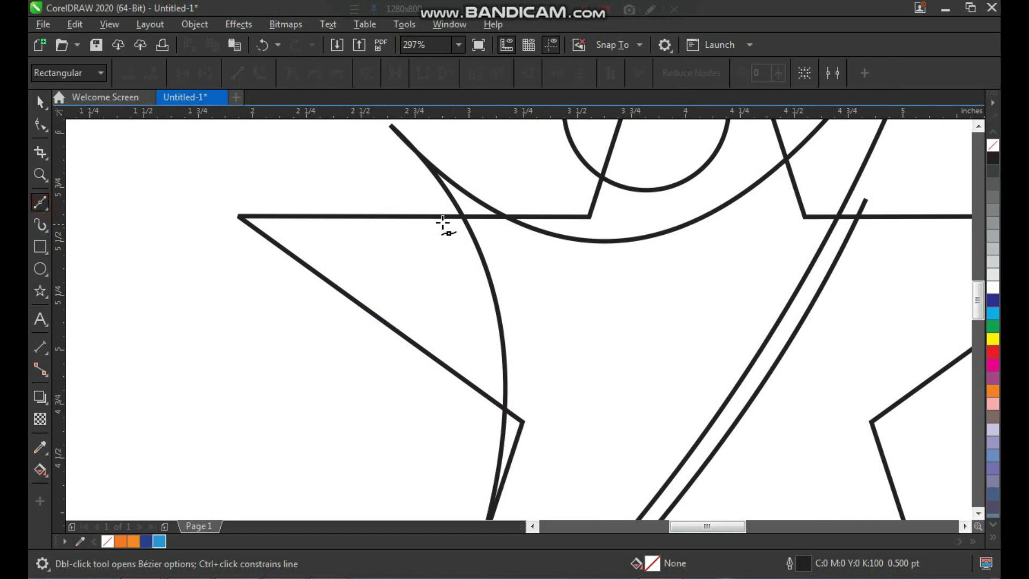
pyautogui.click(432, 200)
pyautogui.click(480, 406)
# Convert the left-hand line to a curve and bend it to follow the figure's left edge
pyautogui.press('space')
pyautogui.press('F10')
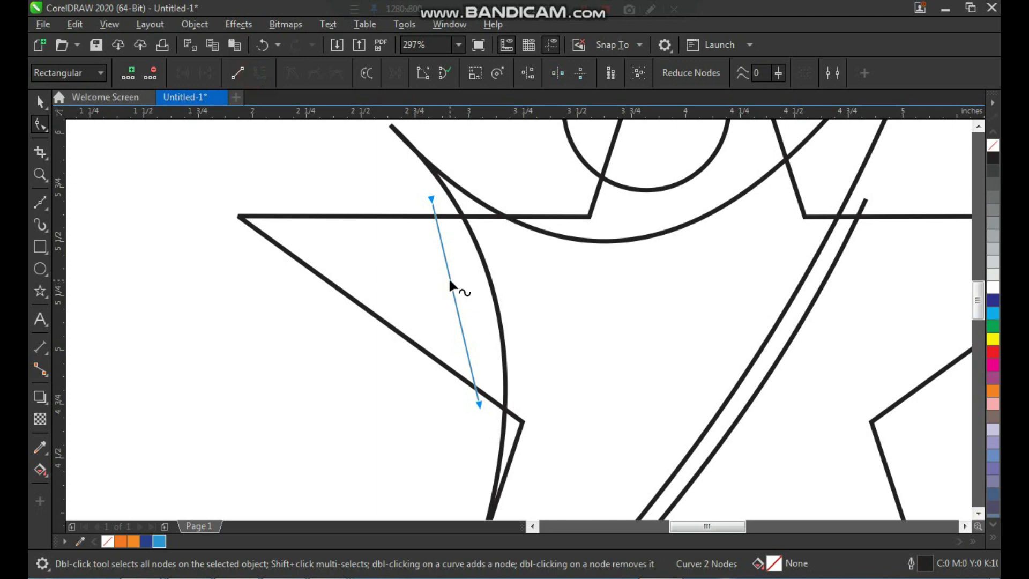
pyautogui.moveTo(450, 285); pyautogui.dragTo(460, 283)
pyautogui.press('space')
pyautogui.scroll(-2, 431, 312)
pyautogui.press('F2')
pyautogui.moveTo(367, 202); pyautogui.dragTo(677, 438)
pyautogui.click(699, 372)
pyautogui.click(523, 193)
# Draw a straight Bézier line across the head circle, from the right edge of the star's upper point to below the circle's left side
pyautogui.press('F2')
pyautogui.moveTo(542, 174); pyautogui.dragTo(388, 359)
pyautogui.click(40, 202)
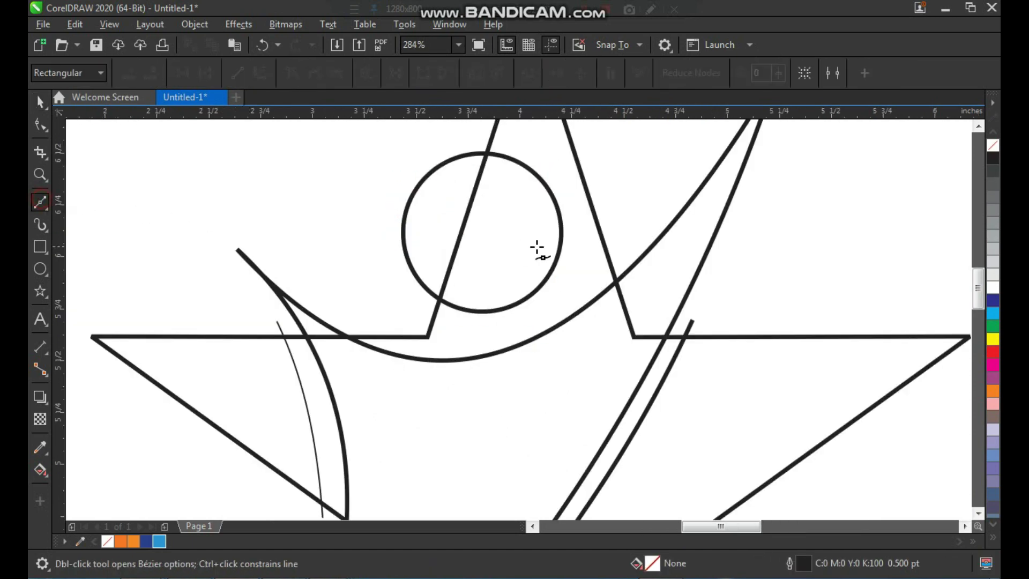
pyautogui.click(592, 200)
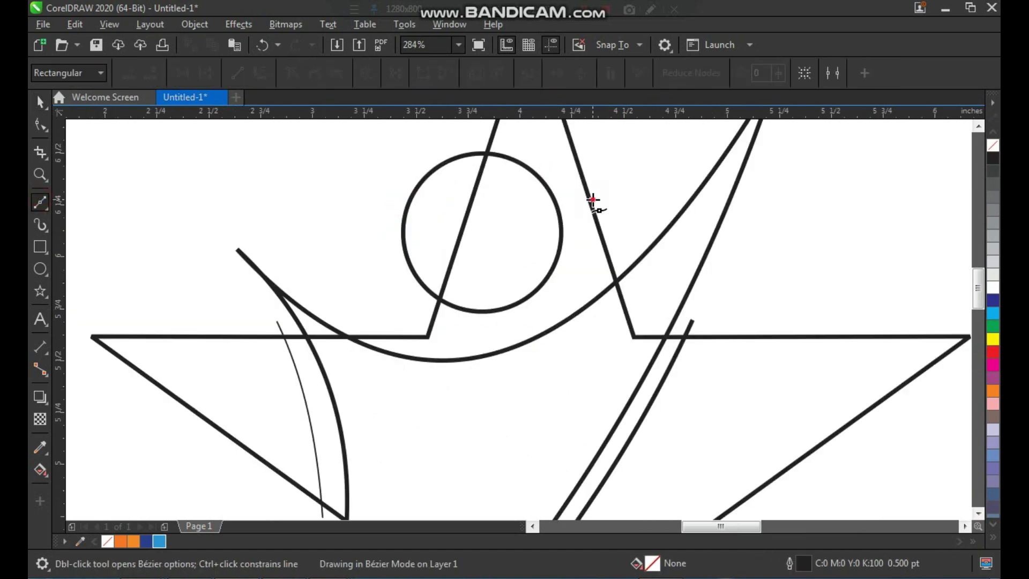
pyautogui.click(425, 315)
pyautogui.press('space')
# Convert the line across the head to a curve and shape it into an arc wrapping around the circle's lower right
pyautogui.press('F10')
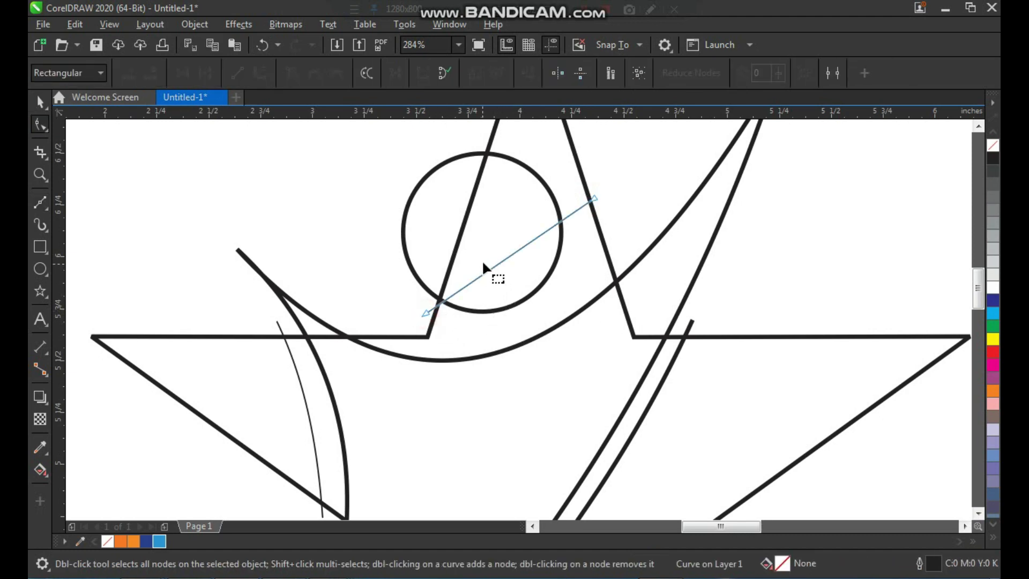
pyautogui.click(520, 249)
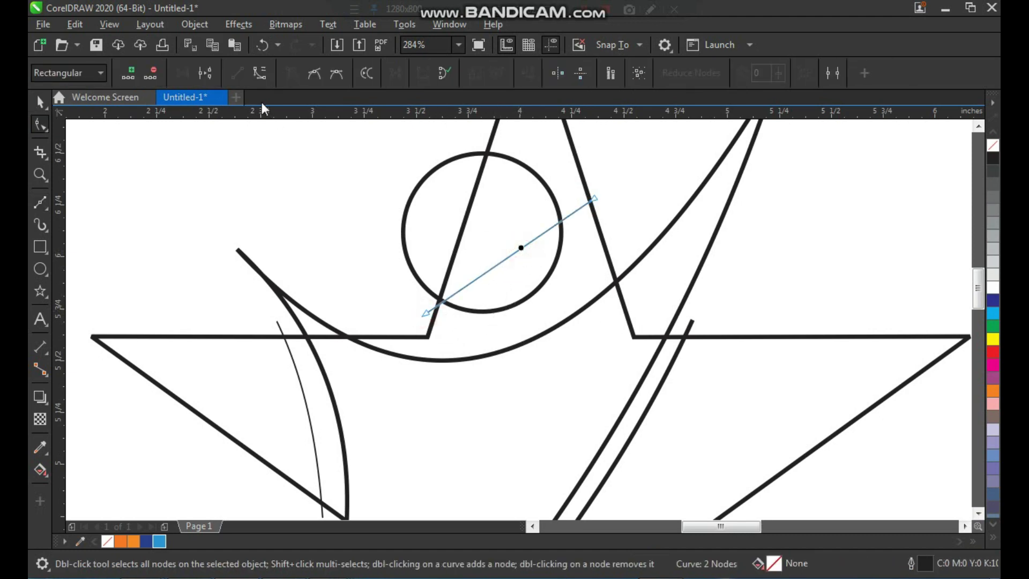
pyautogui.click(260, 72)
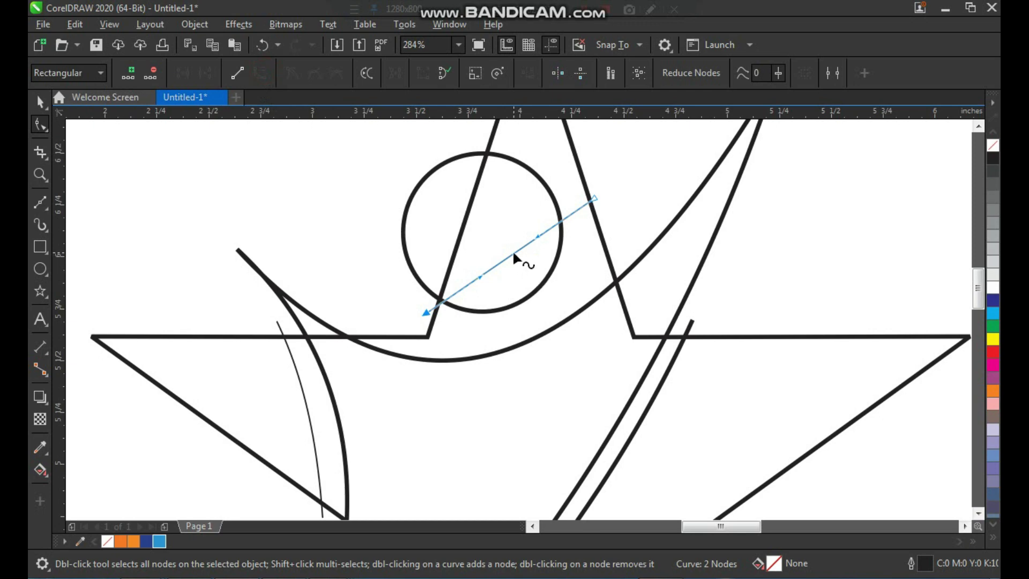
pyautogui.moveTo(512, 251); pyautogui.dragTo(556, 287)
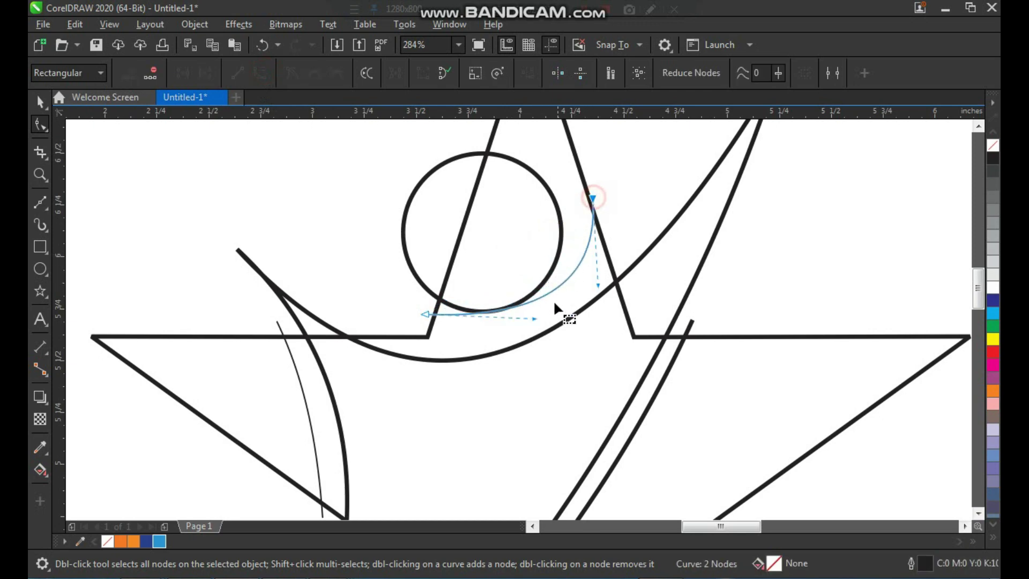
pyautogui.moveTo(545, 329); pyautogui.dragTo(503, 366)
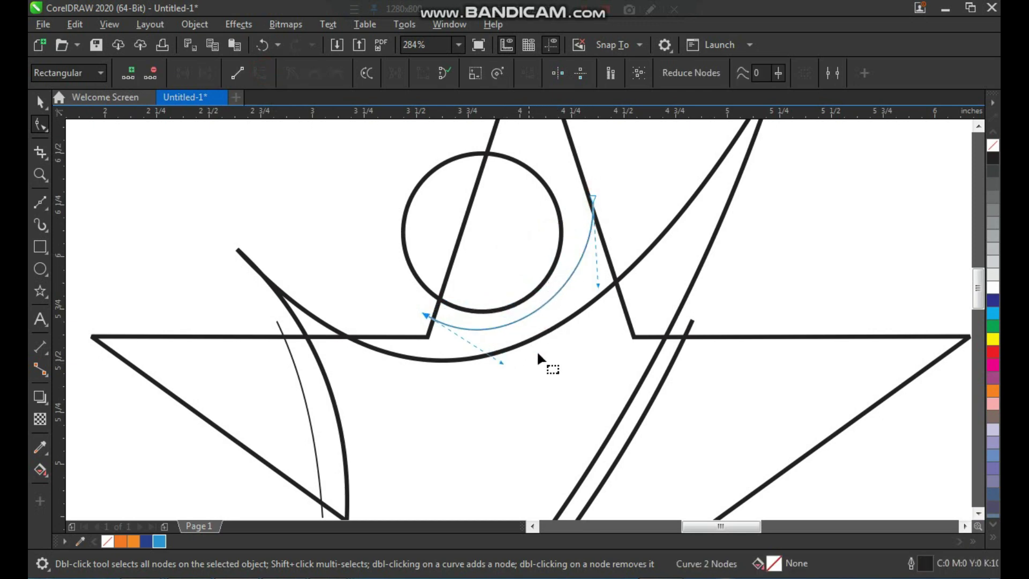
# Refine the arc around the head circle by adjusting its two end handles so it follows the circle more evenly
pyautogui.moveTo(597, 293); pyautogui.dragTo(614, 298)
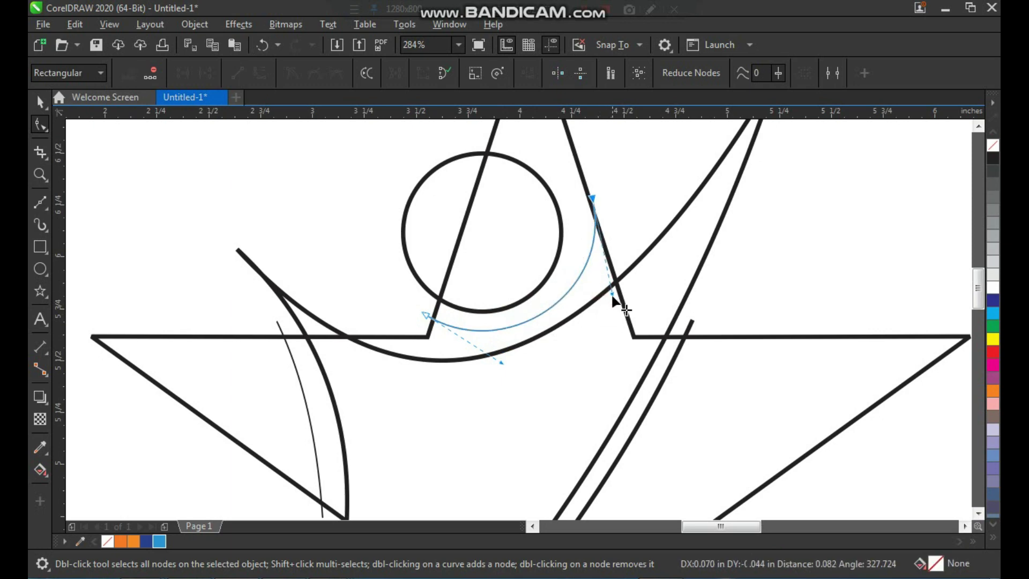
pyautogui.moveTo(502, 361); pyautogui.dragTo(499, 371)
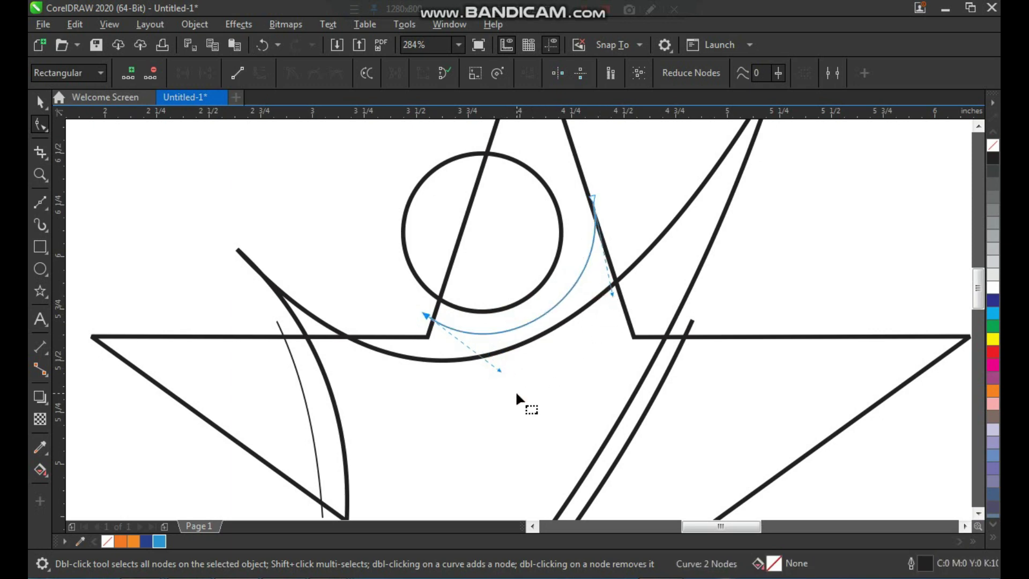
pyautogui.press('space')
pyautogui.press('F3')
pyautogui.click(552, 253)
pyautogui.press('F2')
pyautogui.moveTo(391, 226); pyautogui.dragTo(726, 492)
pyautogui.moveTo(650, 131); pyautogui.dragTo(296, 506)
pyautogui.press('F7')
# Fill the figure's body and the head circle with yellow
pyautogui.click(498, 328)
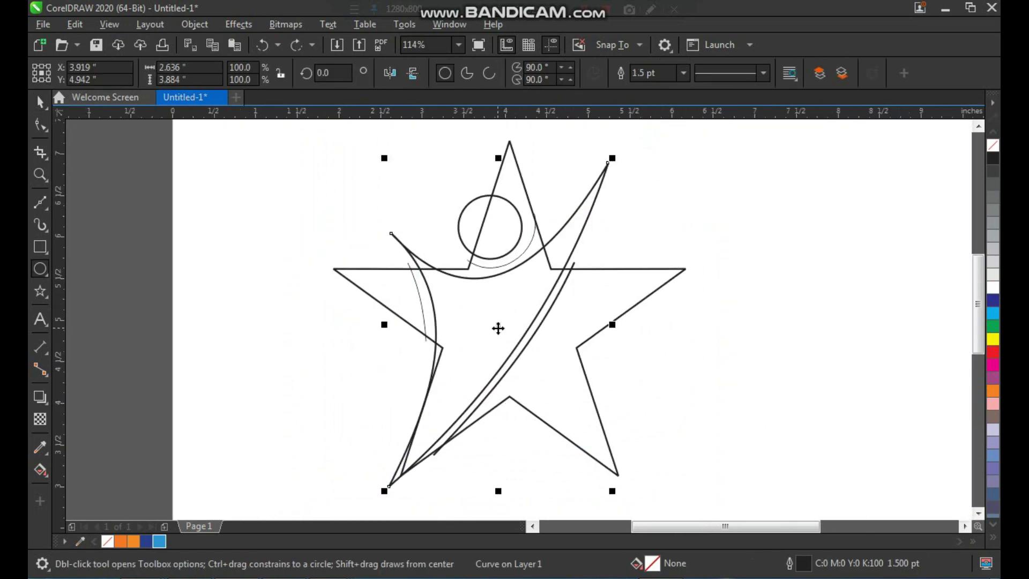
pyautogui.press('space')
pyautogui.click(612, 246)
pyautogui.moveTo(517, 315); pyautogui.dragTo(538, 310)
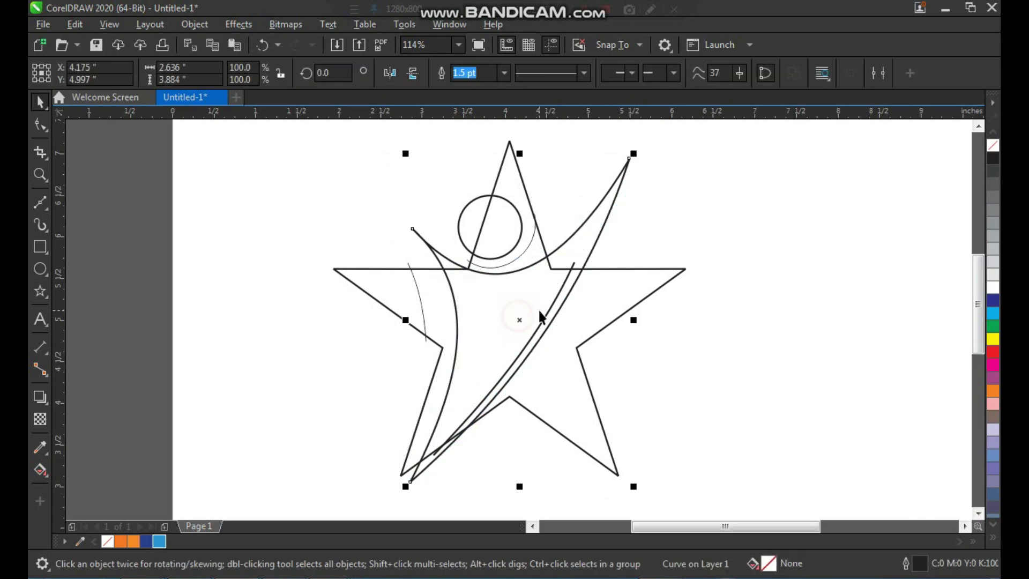
pyautogui.hotkey('ctrl', 'z')
pyautogui.click(992, 338)
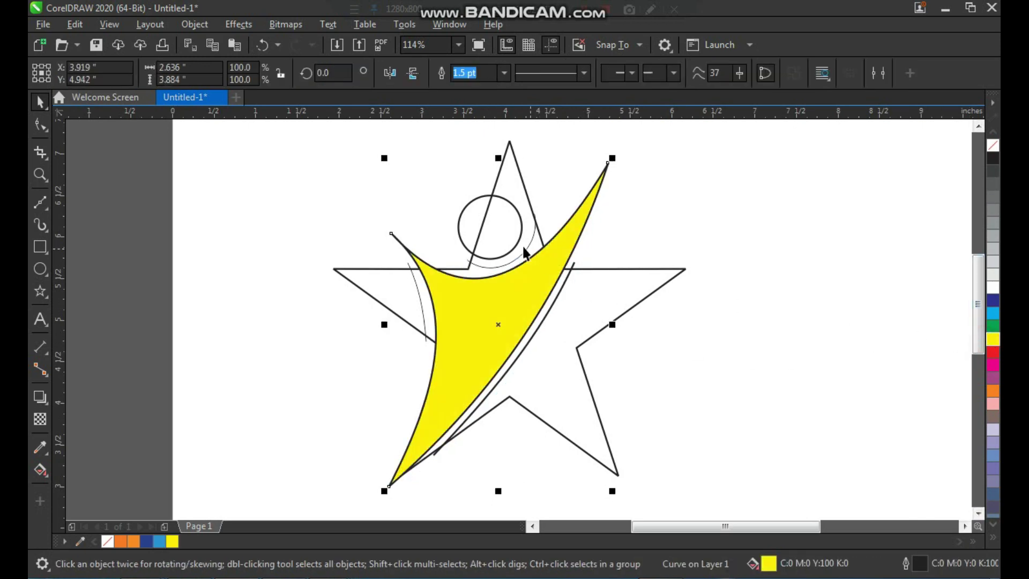
pyautogui.click(487, 236)
pyautogui.click(992, 339)
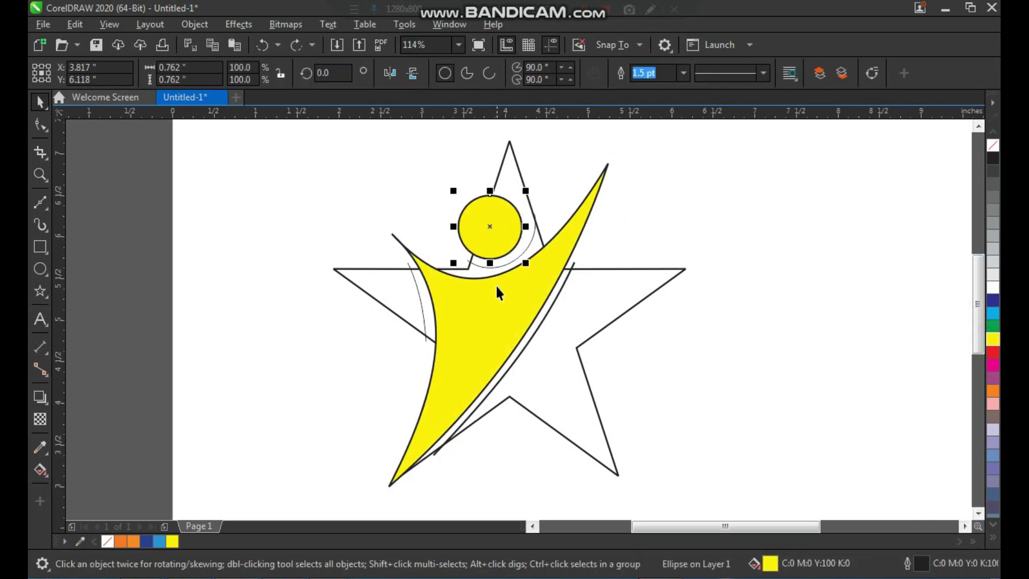
pyautogui.keyDown('shift'); pyautogui.click(496, 290); pyautogui.keyUp('shift')
pyautogui.click(656, 207)
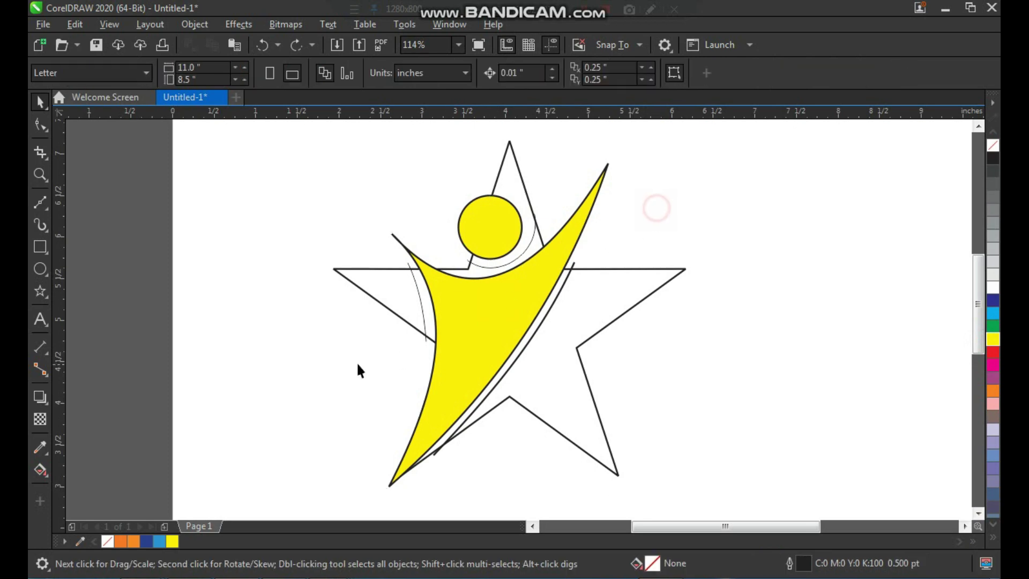
# Smart-fill the star's upper point around the head, its large right section and its left arm with slate blue
pyautogui.click(44, 477)
pyautogui.click(87, 486)
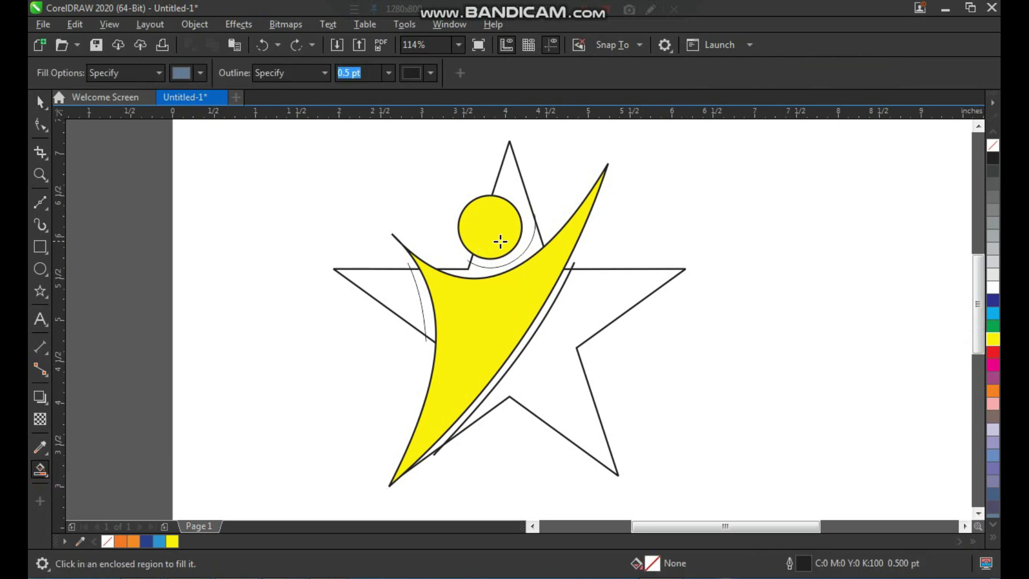
pyautogui.click(514, 188)
pyautogui.click(588, 299)
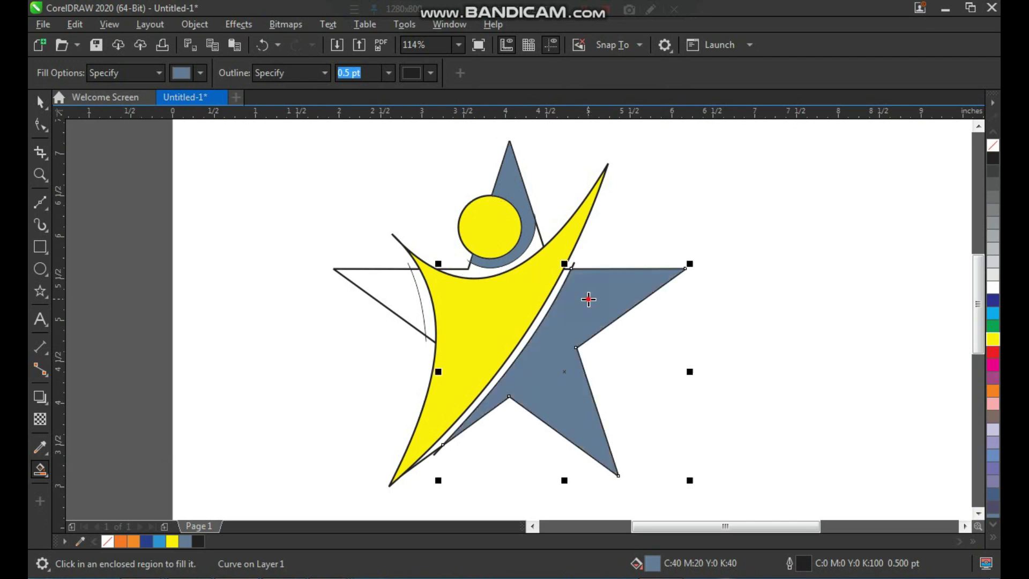
pyautogui.click(383, 287)
pyautogui.press('space')
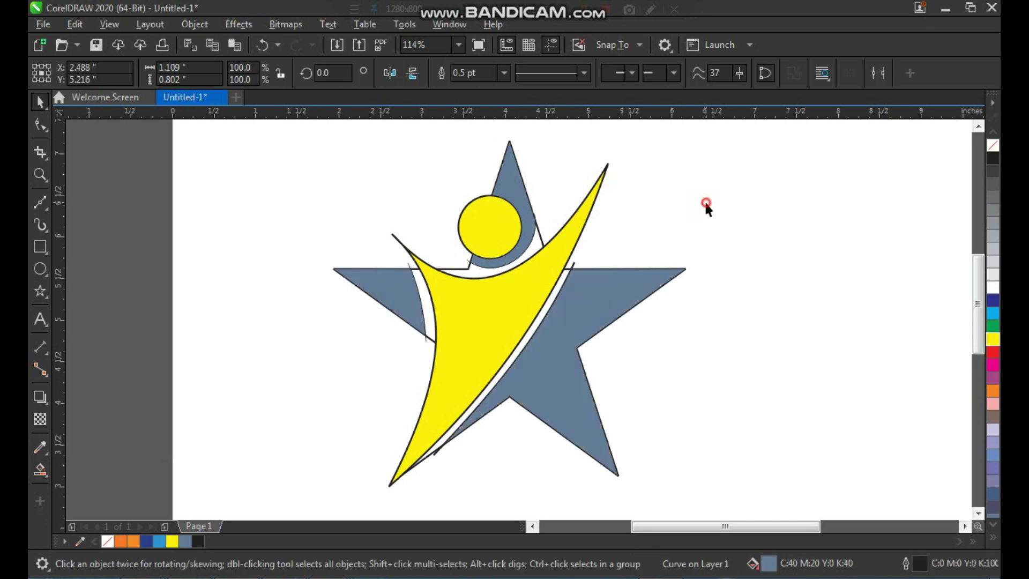
# Move the head circle, figure body and three blue star pieces together to the right of the original outlines
pyautogui.click(704, 200)
pyautogui.click(493, 235)
pyautogui.keyDown('shift'); pyautogui.click(525, 229); pyautogui.keyUp('shift')
pyautogui.keyDown('shift'); pyautogui.click(530, 296); pyautogui.keyUp('shift')
pyautogui.keyDown('shift'); pyautogui.click(586, 319); pyautogui.keyUp('shift')
pyautogui.keyDown('shift'); pyautogui.click(380, 294); pyautogui.keyUp('shift')
pyautogui.moveTo(375, 284); pyautogui.dragTo(758, 308)
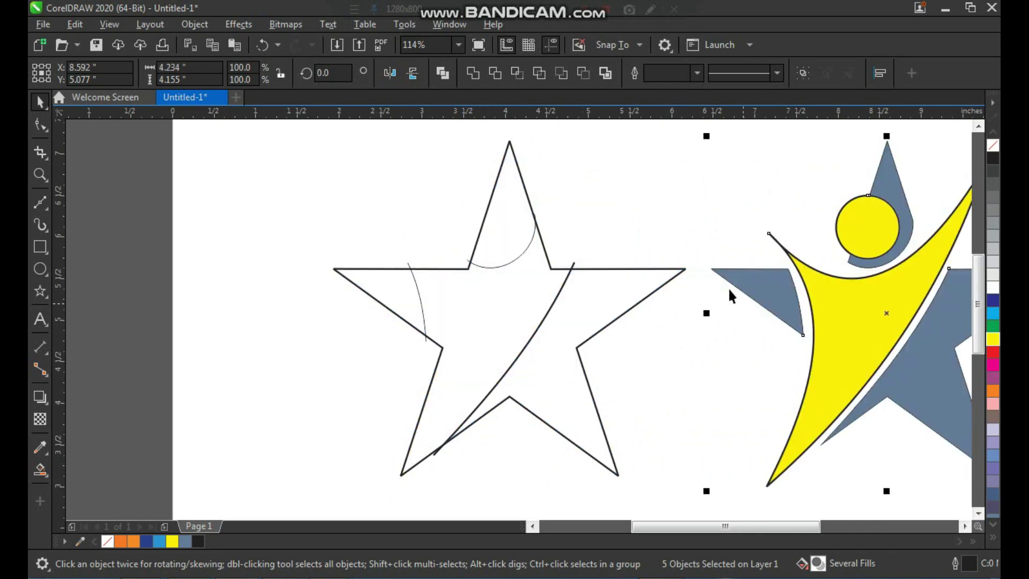
pyautogui.click(674, 196)
# Delete the original star outline and the three dividing curves left beside the filled logo
pyautogui.scroll(-2, 387, 292)
pyautogui.press('F2')
pyautogui.moveTo(326, 188); pyautogui.dragTo(695, 415)
pyautogui.click(415, 237)
pyautogui.click(569, 193)
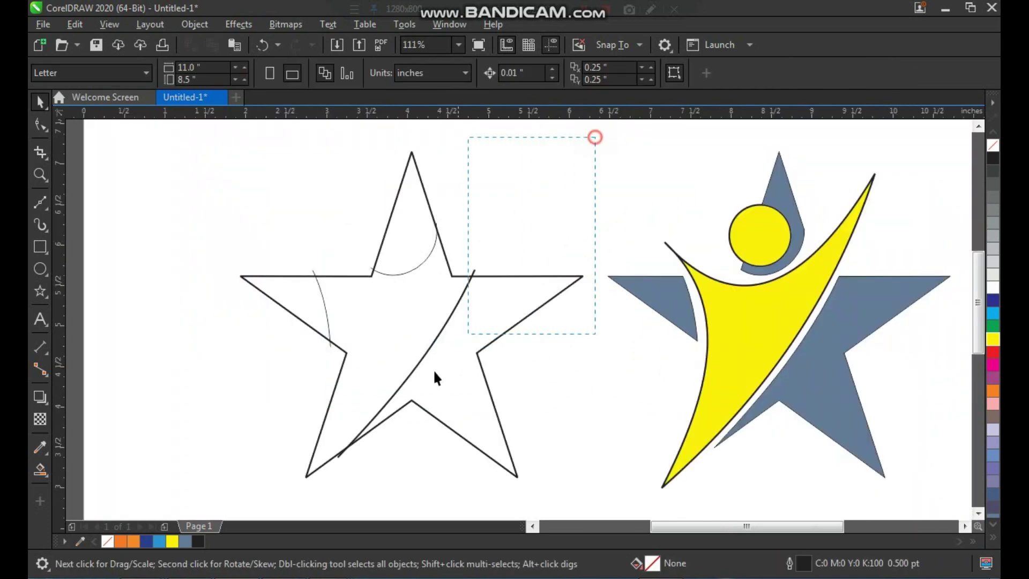
pyautogui.moveTo(265, 486); pyautogui.dragTo(262, 487)
pyautogui.press('Delete')
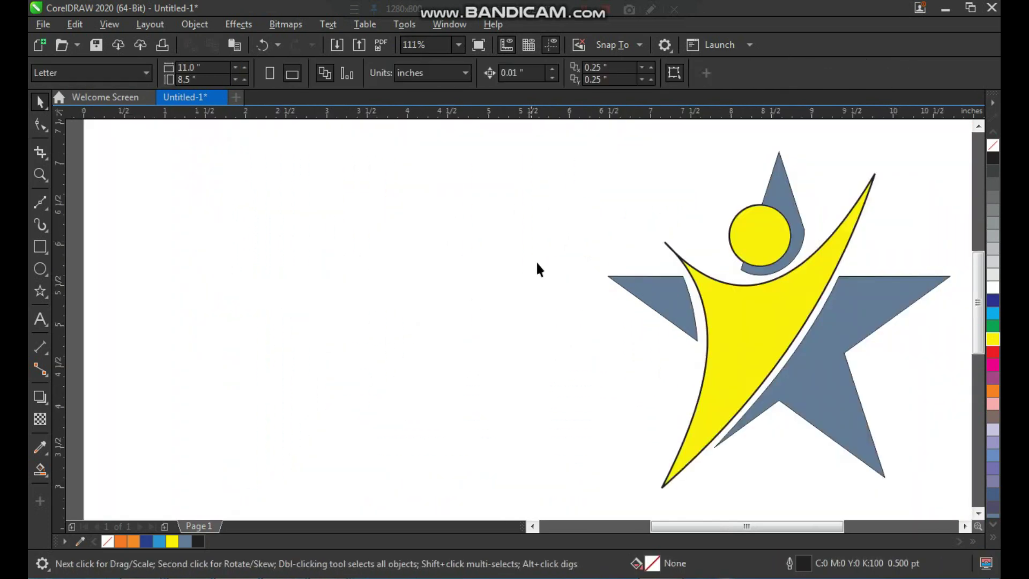
# Examine the edges of the head circle, the surrounding arc and the figure's body in the filled logo
pyautogui.press('z')
pyautogui.moveTo(723, 174); pyautogui.dragTo(847, 296)
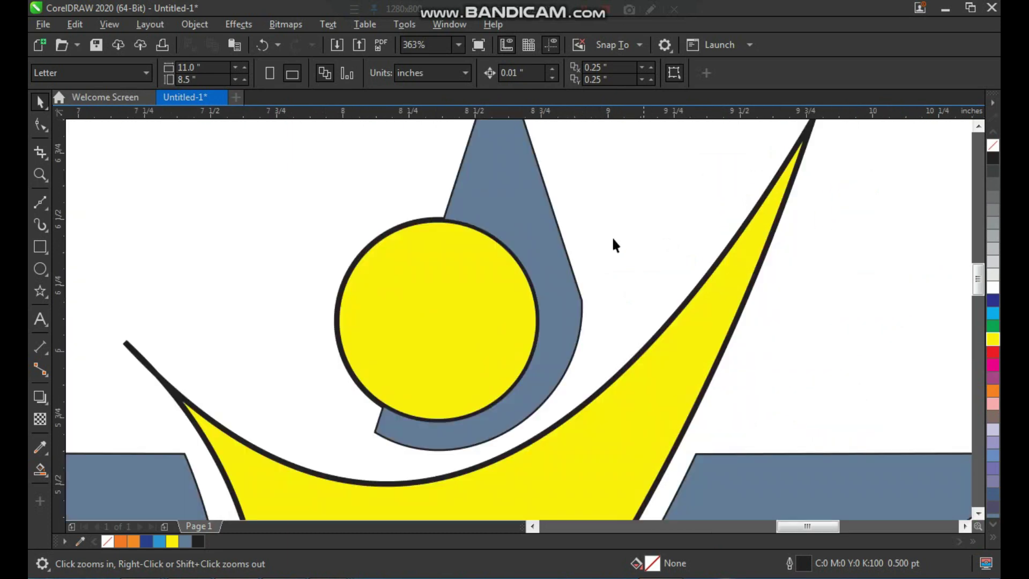
pyautogui.press('space')
pyautogui.click(789, 202)
pyautogui.click(628, 209)
pyautogui.scroll(-3, 418, 269)
pyautogui.press('z')
pyautogui.moveTo(339, 216); pyautogui.dragTo(552, 427)
pyautogui.press('space')
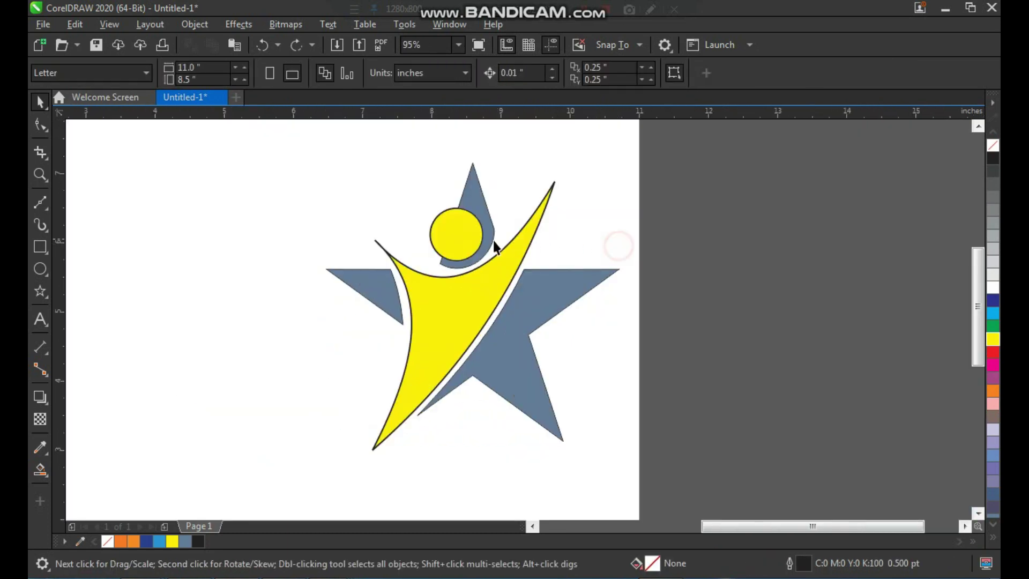
pyautogui.click(471, 239)
pyautogui.keyDown('shift'); pyautogui.click(482, 293); pyautogui.keyUp('shift')
pyautogui.click(576, 225)
pyautogui.press('z')
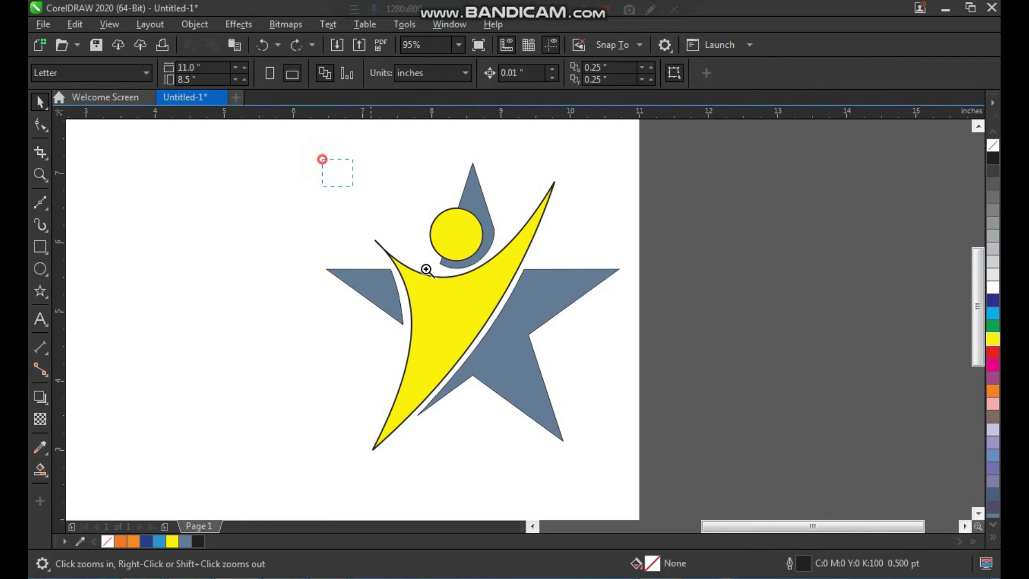
# Move the whole logo to the middle of the page
pyautogui.rightClick(397, 190)
pyautogui.moveTo(459, 489); pyautogui.dragTo(456, 490)
pyautogui.moveTo(537, 378); pyautogui.dragTo(386, 377)
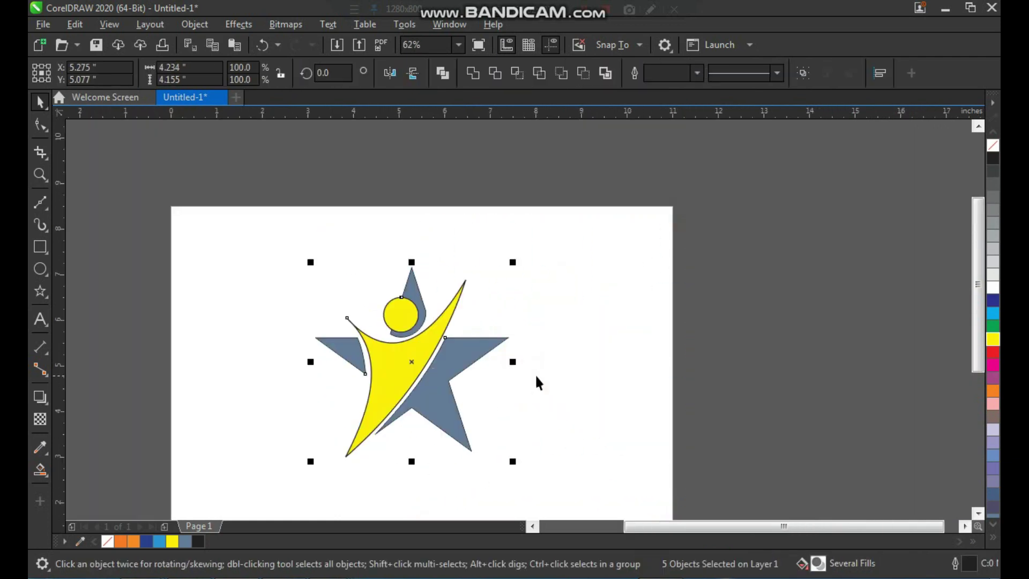
pyautogui.click(526, 380)
# Weld the three blue star pieces into one curve and fill it with orange #F57722
pyautogui.press('F2')
pyautogui.moveTo(336, 262); pyautogui.dragTo(573, 471)
pyautogui.press('space')
pyautogui.click(558, 304)
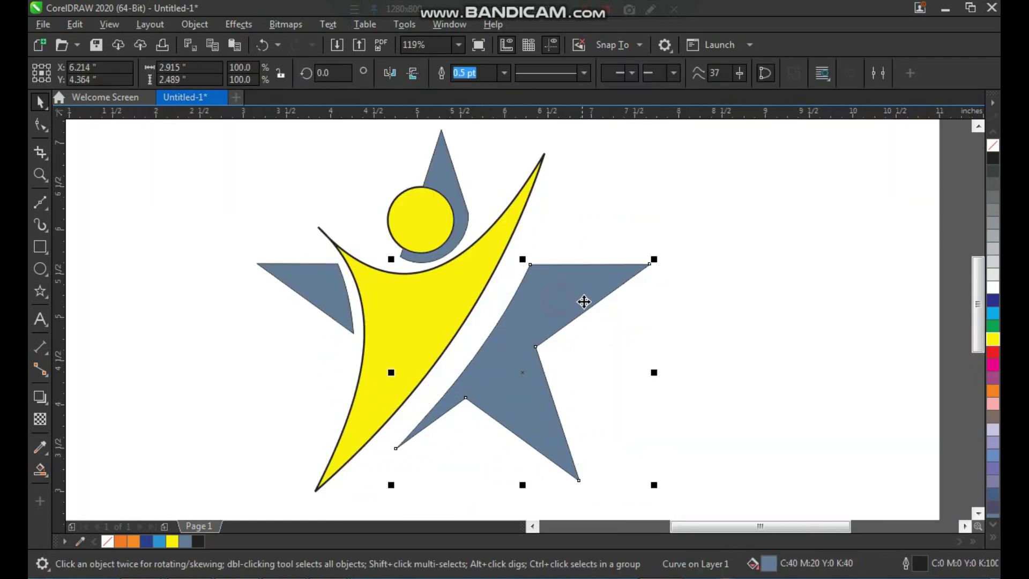
pyautogui.click(121, 541)
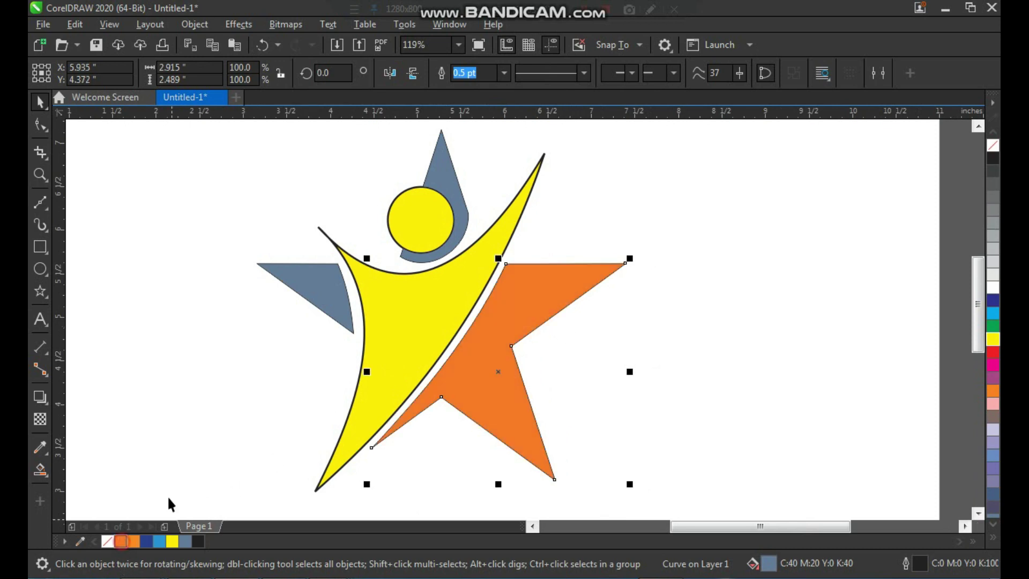
pyautogui.keyDown('shift'); pyautogui.click(449, 192); pyautogui.keyUp('shift')
pyautogui.keyDown('shift'); pyautogui.click(316, 283); pyautogui.keyUp('shift')
pyautogui.click(470, 75)
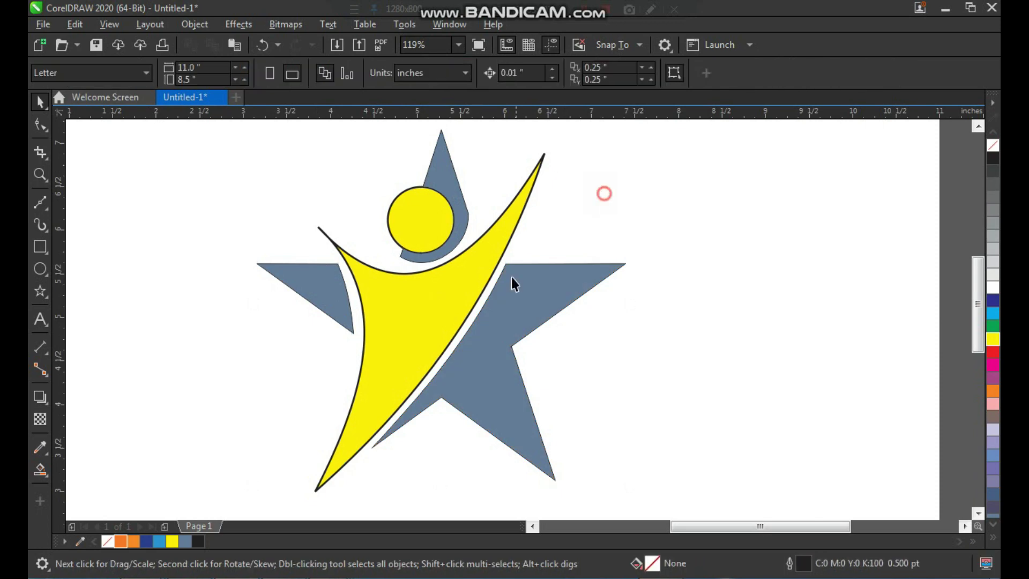
pyautogui.click(120, 542)
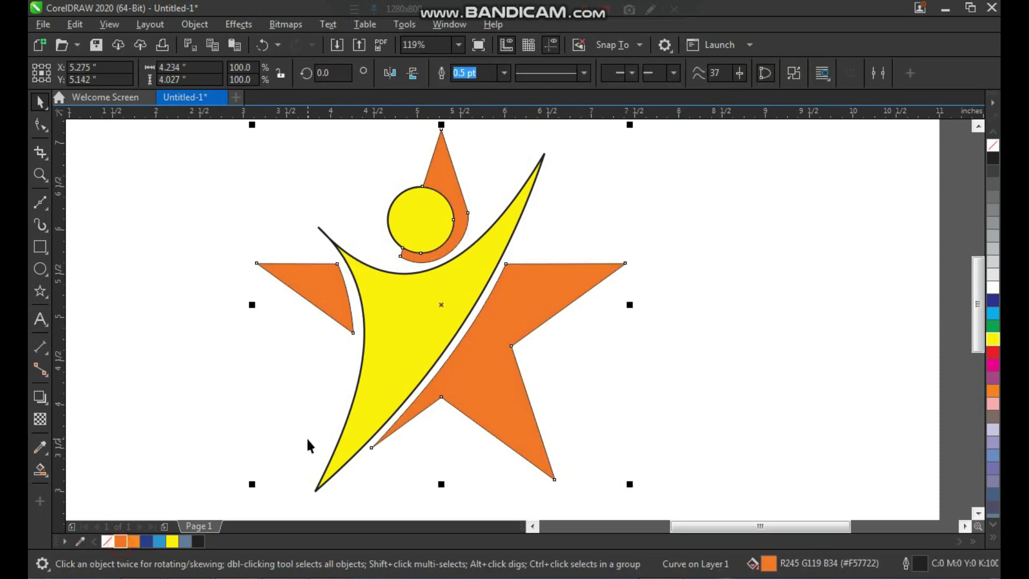
# Apply a linear fountain fill to the star pieces, running diagonally upward from orange to a lighter orange
pyautogui.click(46, 473)
pyautogui.click(92, 467)
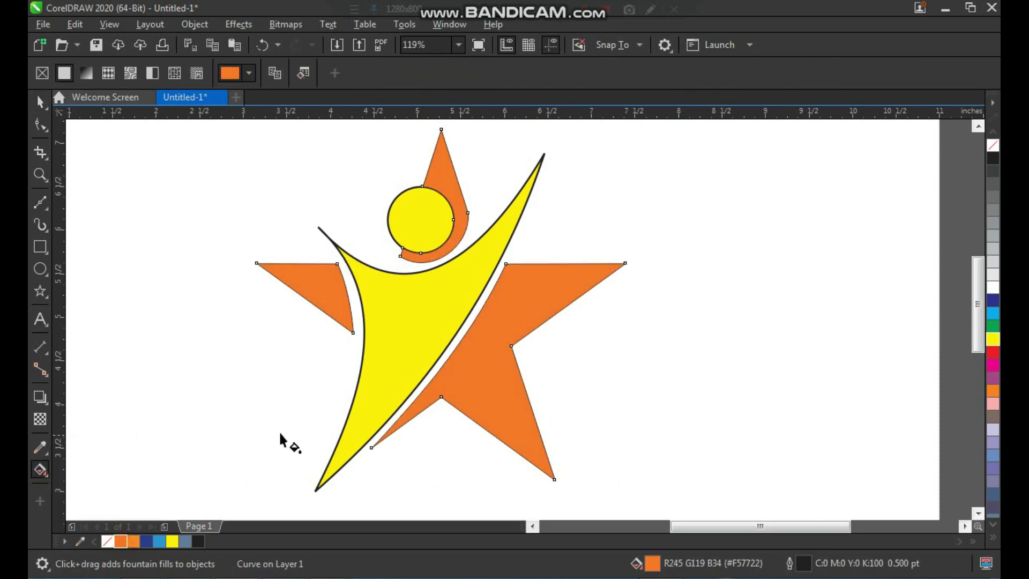
pyautogui.moveTo(383, 417); pyautogui.dragTo(500, 276)
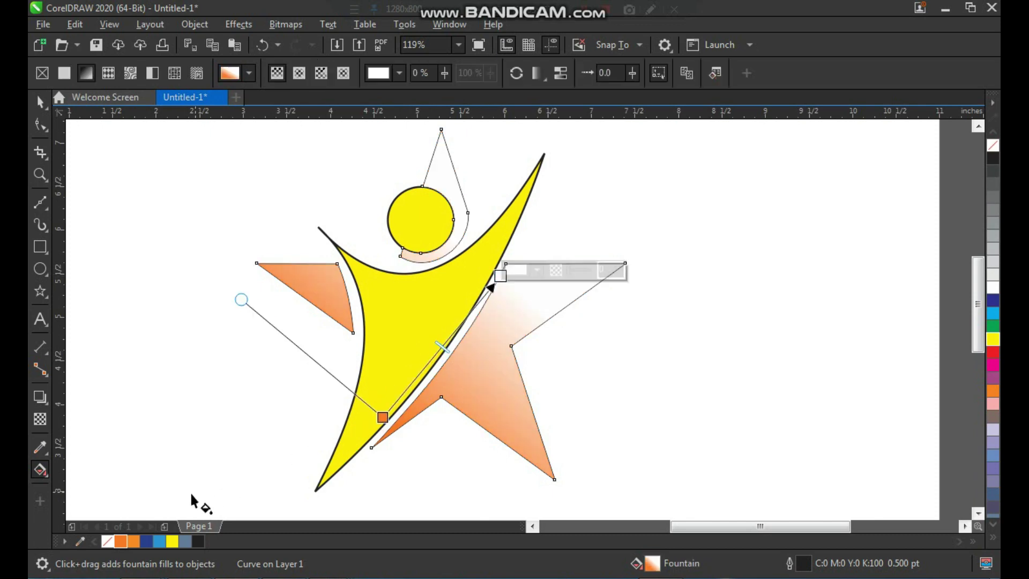
pyautogui.moveTo(134, 542); pyautogui.dragTo(500, 276)
pyautogui.doubleClick(40, 101)
pyautogui.click(159, 199)
# Weld the head circle and the figure's body into one curve and fill it with dark blue
pyautogui.click(423, 221)
pyautogui.keyDown('shift'); pyautogui.click(416, 315); pyautogui.keyUp('shift')
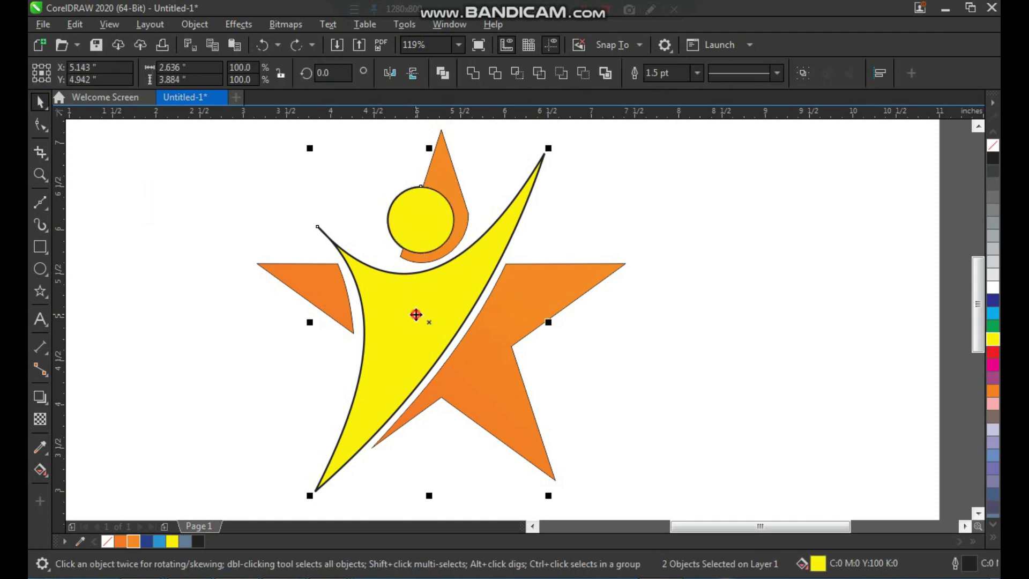
pyautogui.click(470, 76)
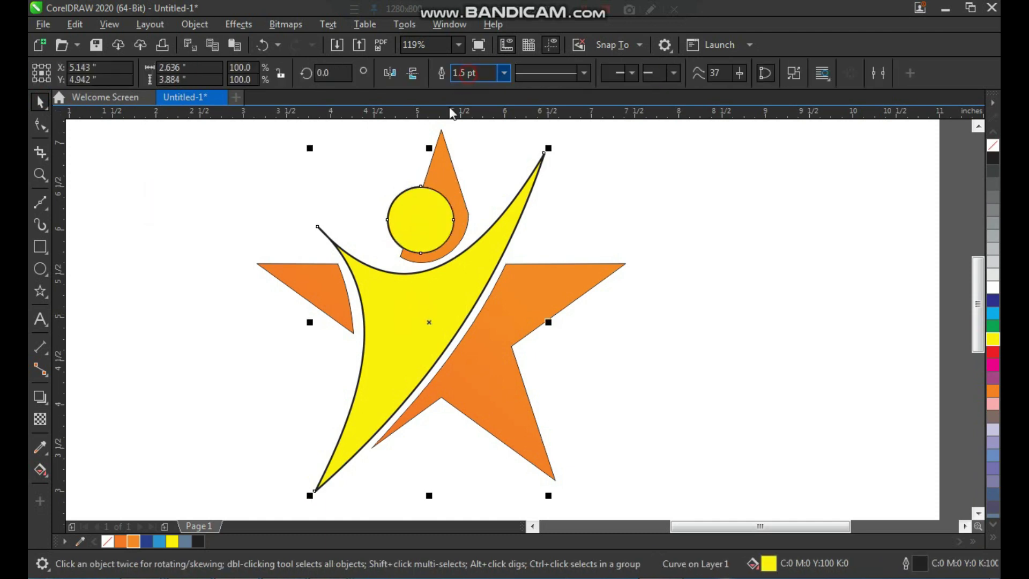
pyautogui.click(147, 542)
# Apply a linear fountain fill to the figure, from dark blue near its lower tip to light blue toward the raised arm
pyautogui.click(41, 471)
pyautogui.click(82, 464)
pyautogui.moveTo(371, 408); pyautogui.dragTo(469, 266)
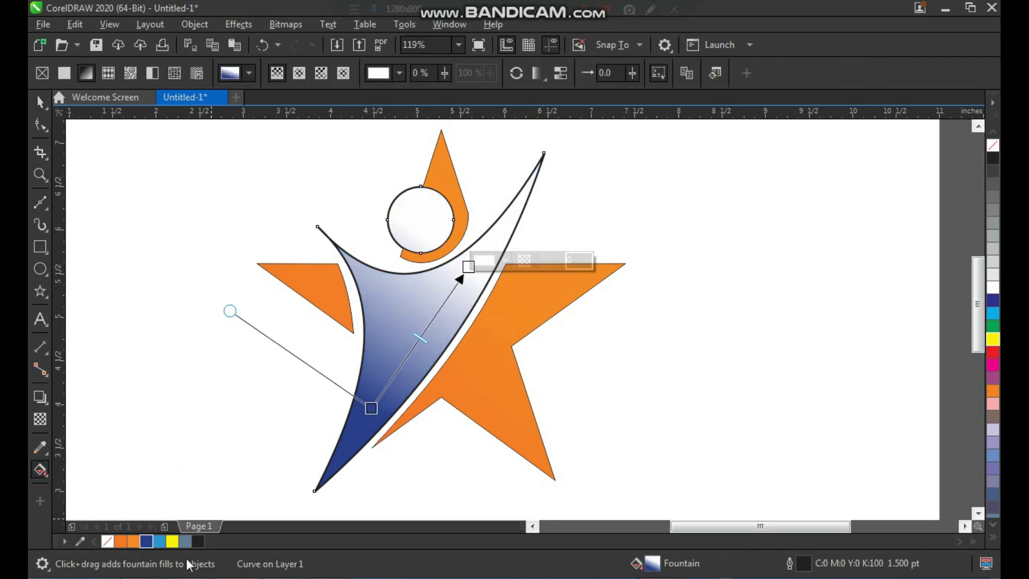
pyautogui.moveTo(428, 352); pyautogui.dragTo(468, 267)
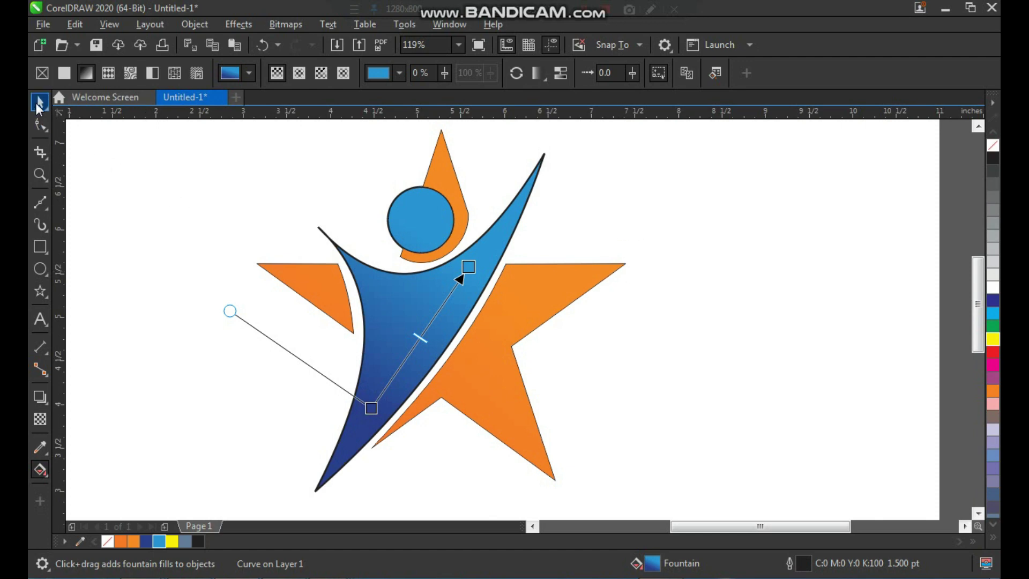
pyautogui.click(38, 102)
# Remove the outlines from the figure and the star pieces
pyautogui.click(432, 322)
pyautogui.keyDown('shift'); pyautogui.click(518, 296); pyautogui.keyUp('shift')
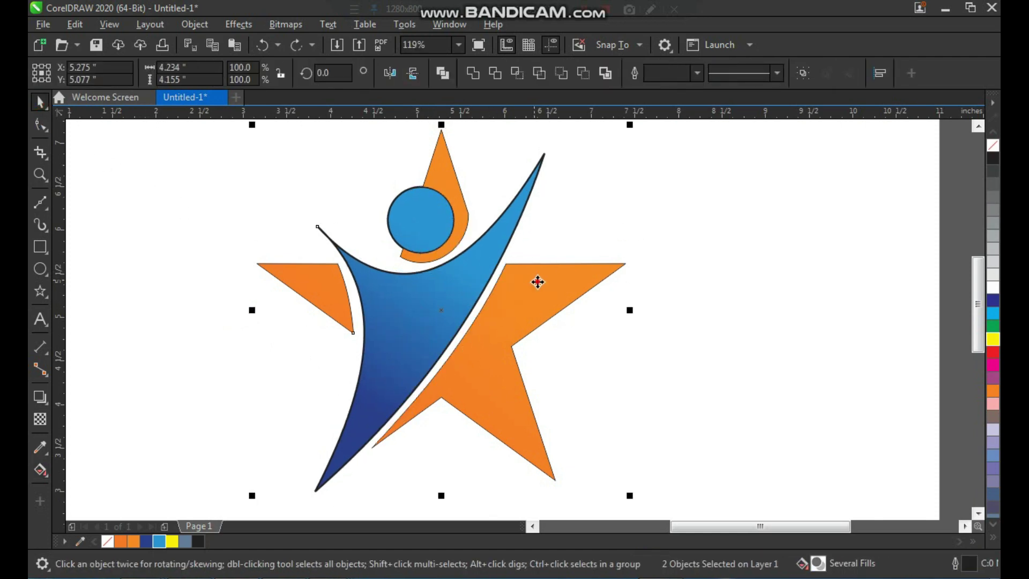
pyautogui.rightClick(989, 148)
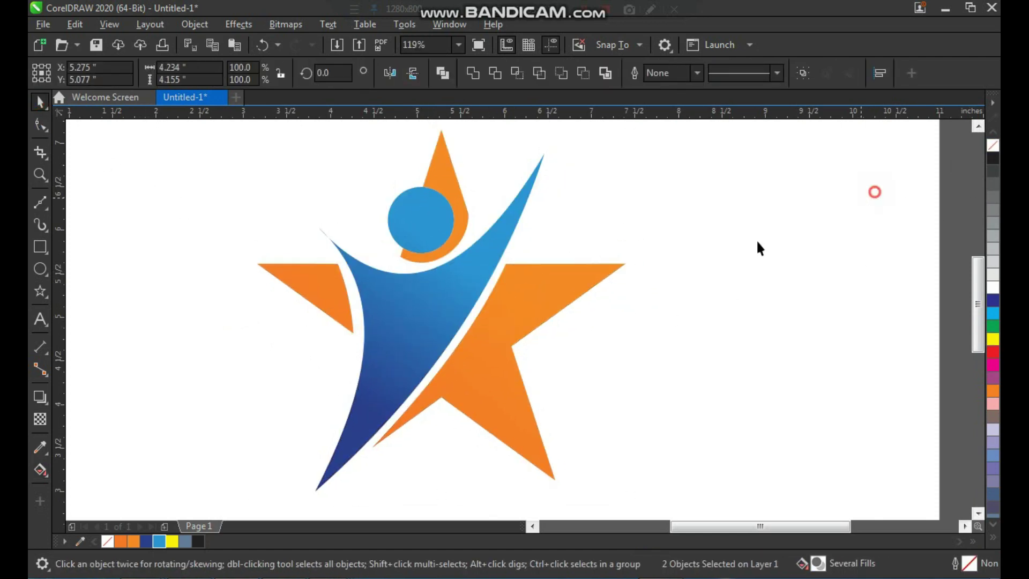
pyautogui.click(756, 239)
# Examine the complete logo without outlines on the page
pyautogui.scroll(-2, 292, 356)
pyautogui.press('F2')
pyautogui.moveTo(216, 230); pyautogui.dragTo(606, 454)
pyautogui.press('F2')
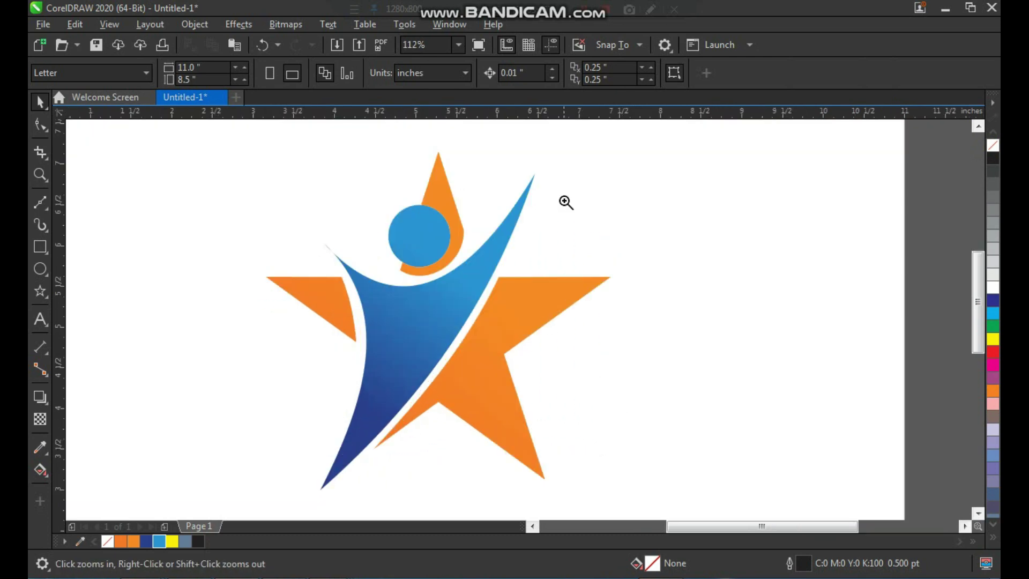
pyautogui.moveTo(630, 299); pyautogui.dragTo(639, 314)
pyautogui.scroll(-2, 481, 223)
pyautogui.press('F2')
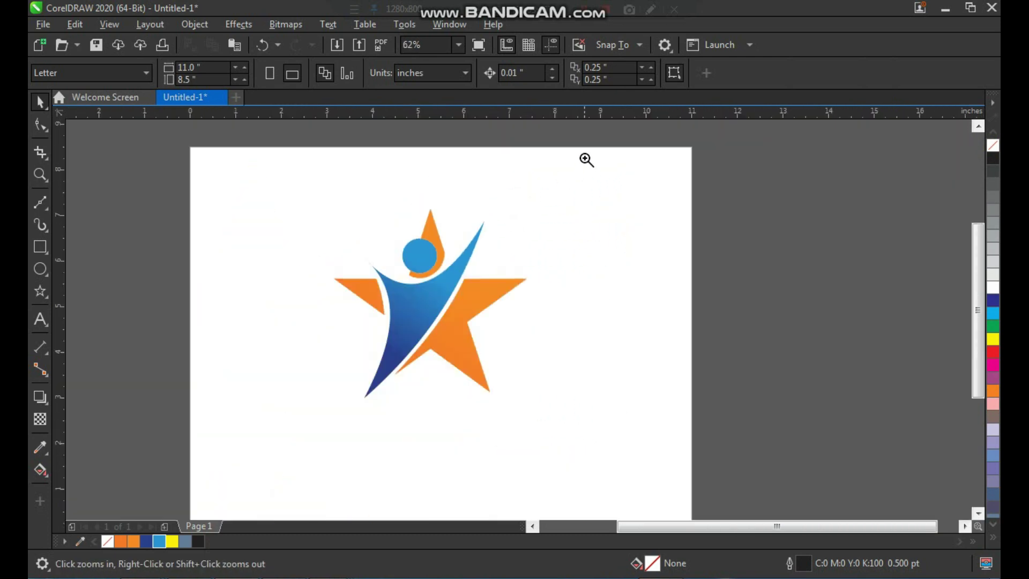
pyautogui.moveTo(585, 159); pyautogui.dragTo(300, 422)
# Draw a five-pointed star about 0.73 by 0.69 inches, scale it down and place it above the raised arm's tip
pyautogui.click(38, 291)
pyautogui.moveTo(574, 191); pyautogui.dragTo(624, 240)
pyautogui.scroll(3, 584, 172)
pyautogui.moveTo(611, 309); pyautogui.dragTo(505, 284)
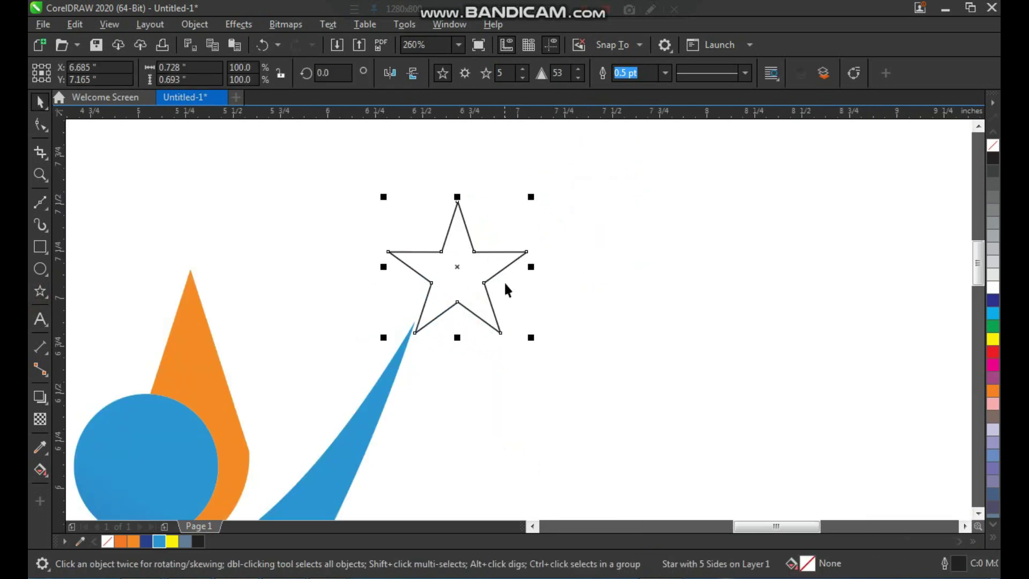
pyautogui.moveTo(530, 197); pyautogui.dragTo(527, 232)
pyautogui.moveTo(473, 272); pyautogui.dragTo(427, 286)
pyautogui.moveTo(449, 320); pyautogui.dragTo(470, 336)
# Copy the star, shrink the copy to about 0.2 inches wide and distribute five such small stars around the larger one
pyautogui.moveTo(423, 298); pyautogui.dragTo(304, 312)
pyautogui.moveTo(350, 255); pyautogui.dragTo(325, 279)
pyautogui.moveTo(300, 323); pyautogui.dragTo(300, 325)
pyautogui.moveTo(298, 324); pyautogui.dragTo(344, 225)
pyautogui.moveTo(340, 226); pyautogui.dragTo(402, 236)
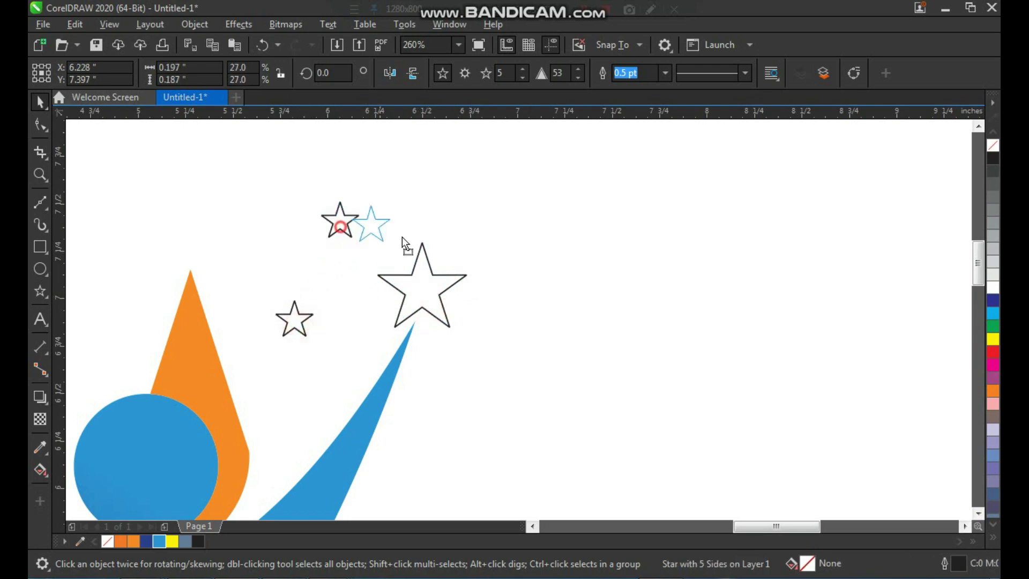
pyautogui.moveTo(510, 224); pyautogui.dragTo(510, 222)
pyautogui.moveTo(510, 221); pyautogui.dragTo(445, 396)
pyautogui.click(535, 421)
# Select the large outlined star and the five small ones around it and weld them into one object
pyautogui.scroll(-4, 564, 245)
pyautogui.moveTo(629, 191); pyautogui.dragTo(537, 349)
pyautogui.scroll(1, 536, 351)
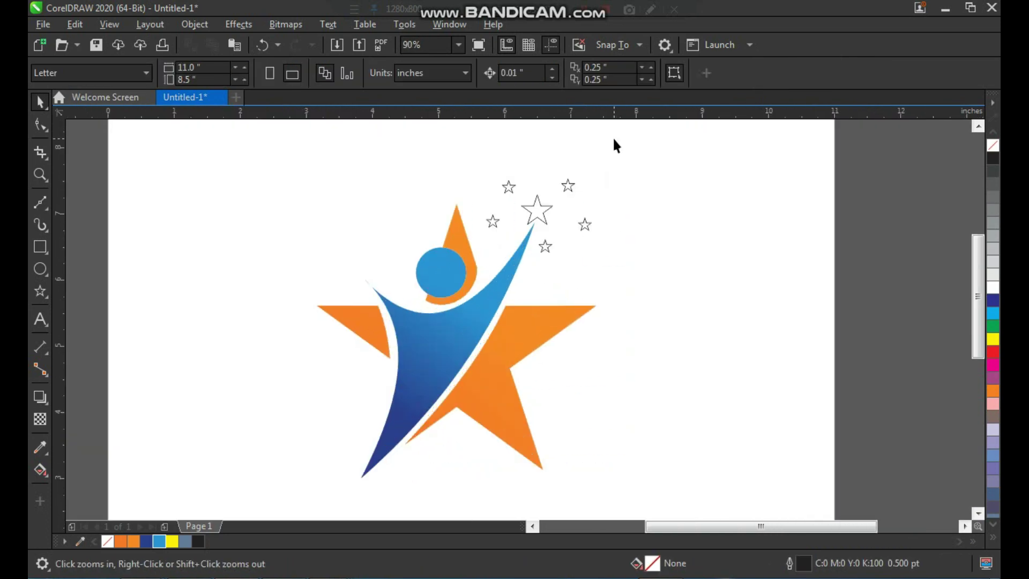
pyautogui.moveTo(461, 278); pyautogui.dragTo(461, 278)
pyautogui.scroll(2, 558, 164)
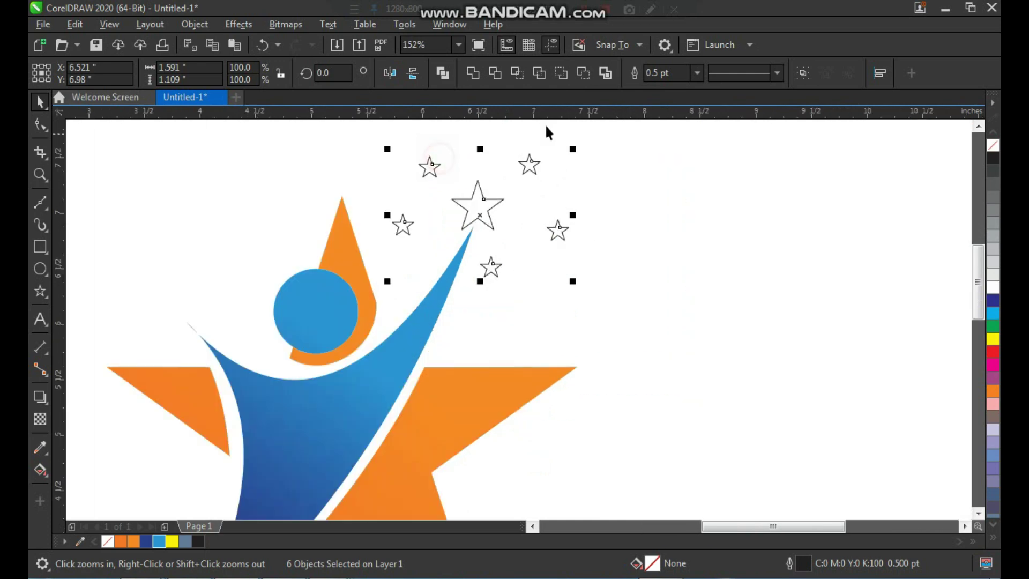
pyautogui.click(472, 75)
# Copy the fill properties of the big orange star onto the welded group of stars
pyautogui.click(75, 24)
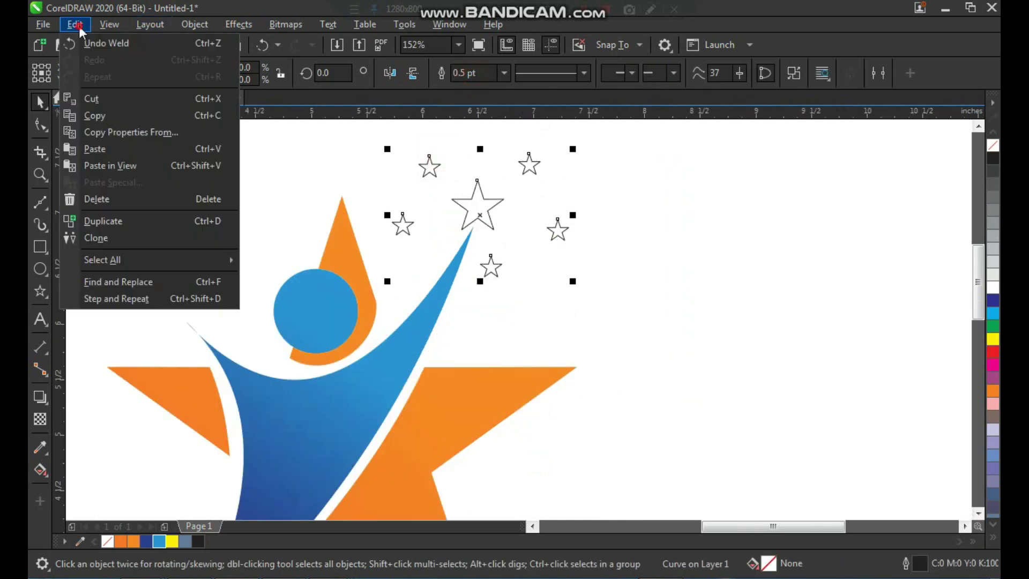
pyautogui.click(116, 133)
pyautogui.click(392, 276)
pyautogui.click(516, 320)
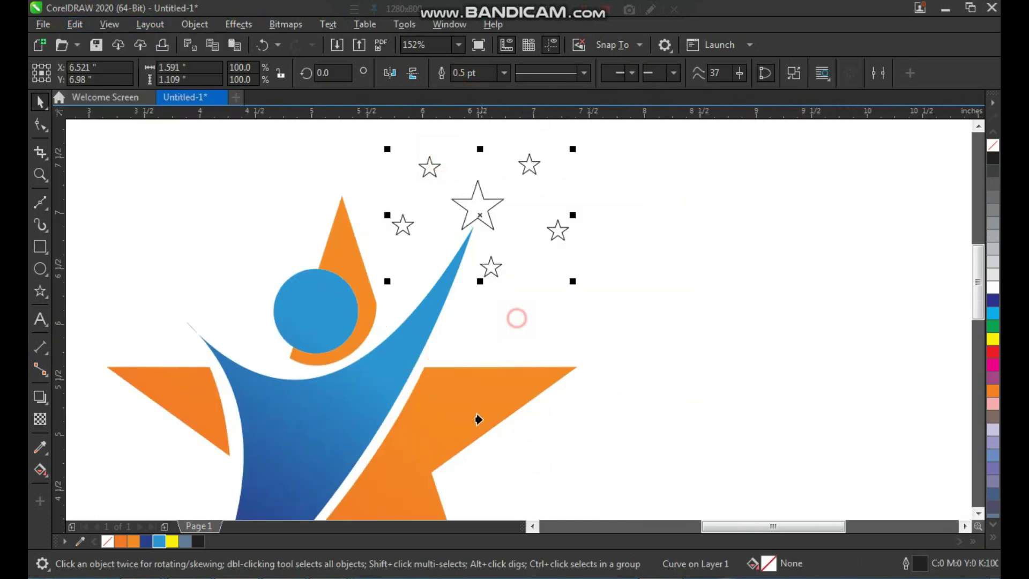
pyautogui.click(476, 411)
# Remove the outline from the orange accent stars above the raised arm
pyautogui.scroll(-2, 570, 280)
pyautogui.scroll(3, 523, 229)
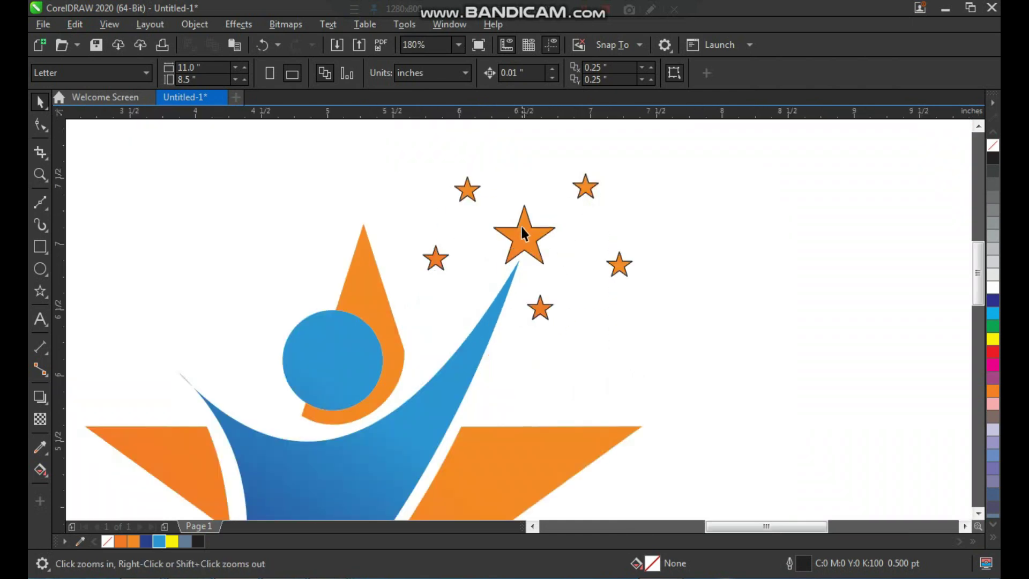
pyautogui.rightClick(991, 146)
pyautogui.click(898, 218)
pyautogui.scroll(-1, 705, 217)
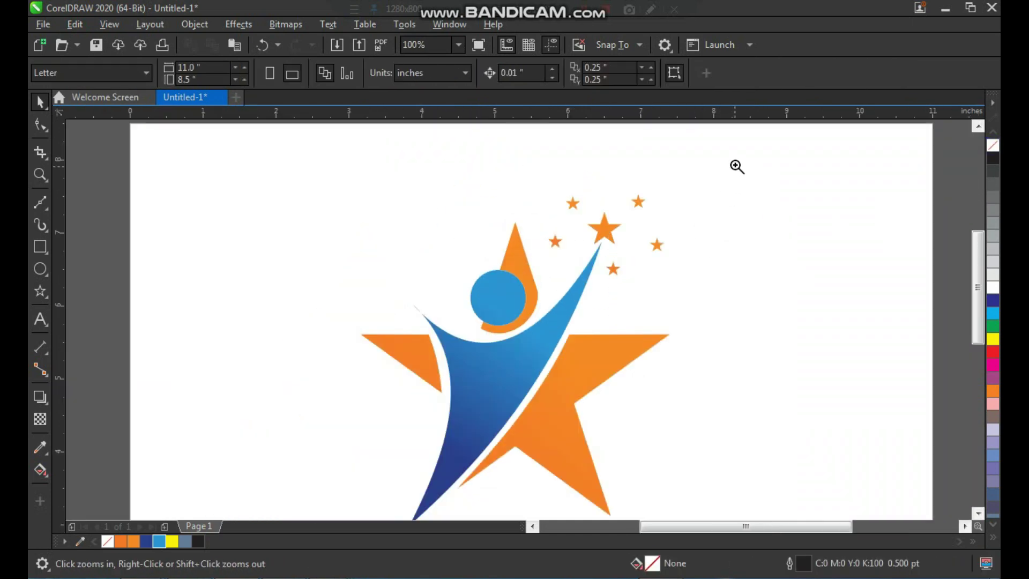
# Select the entire logo and move it slightly down and to the left on the page
pyautogui.click(723, 163)
pyautogui.press('F4')
pyautogui.scroll(-1, 496, 340)
pyautogui.scroll(1, 587, 370)
pyautogui.press('space')
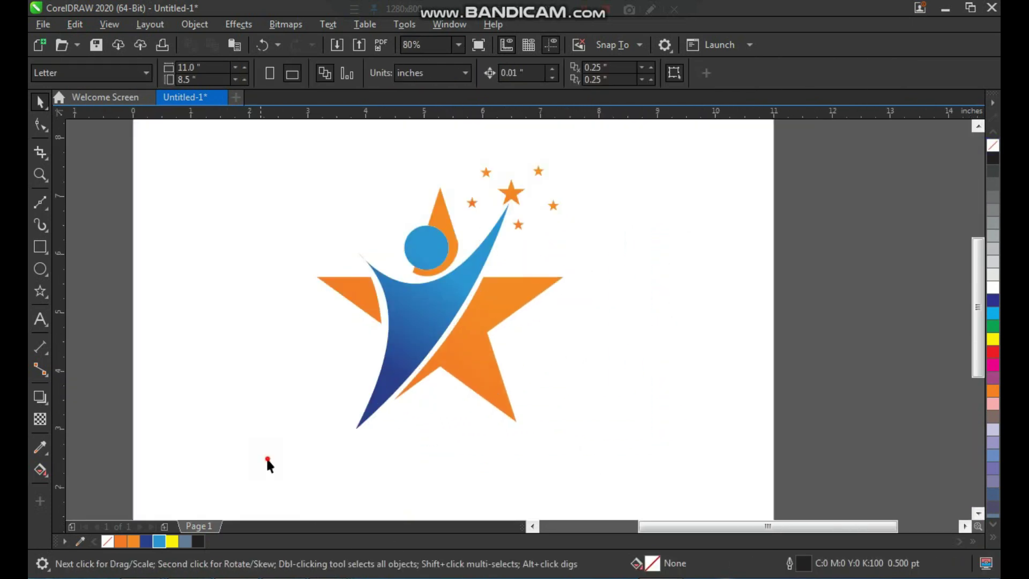
pyautogui.moveTo(259, 466); pyautogui.dragTo(590, 162)
pyautogui.moveTo(431, 249); pyautogui.dragTo(418, 291)
pyautogui.click(586, 307)
# Add the artistic text "STAR LOGO" below the figure
pyautogui.press('z')
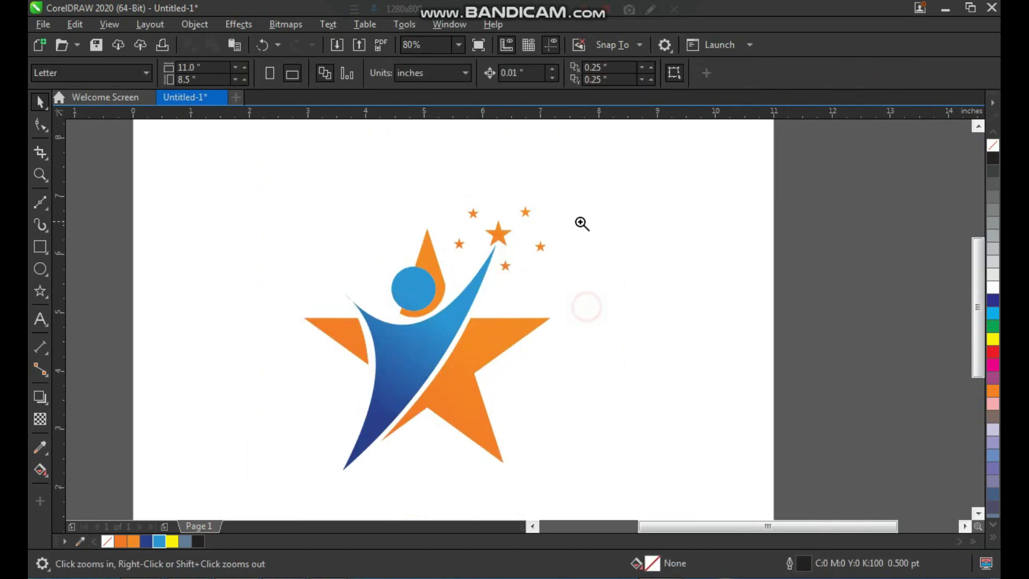
pyautogui.scroll(-1, 465, 400)
pyautogui.press('F8')
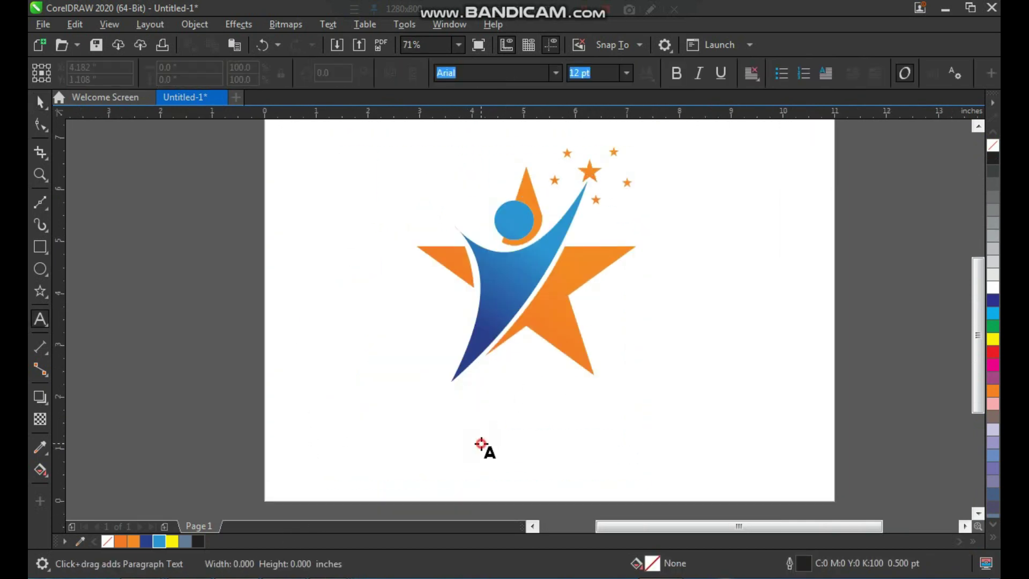
pyautogui.click(479, 437)
pyautogui.write('STAR LOGO')
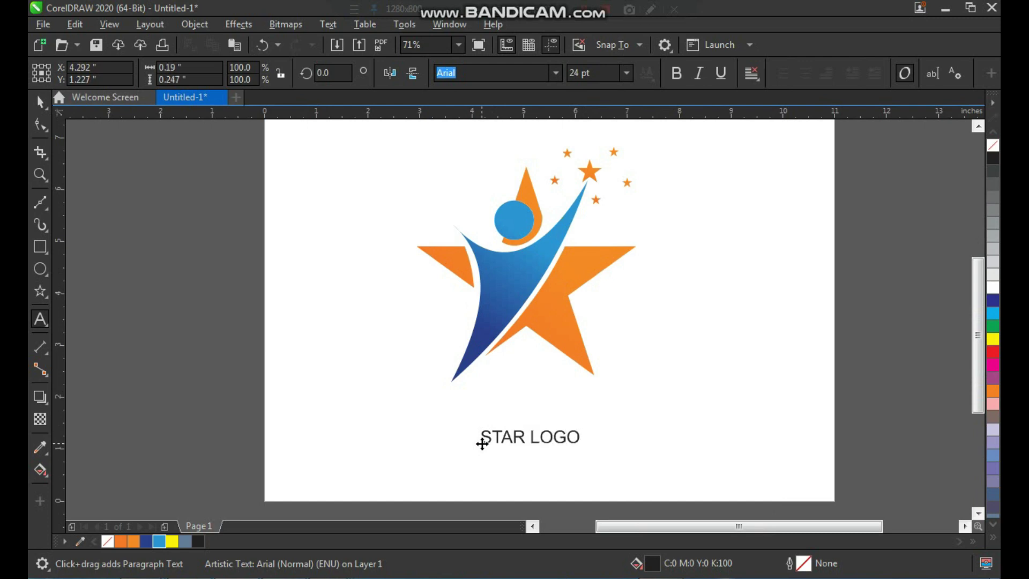
# Enlarge the STAR LOGO text to about 58 pt, place it directly beneath the emblem and make it bold
pyautogui.hotkey('ctrl', 'space')
pyautogui.moveTo(589, 449); pyautogui.dragTo(641, 424)
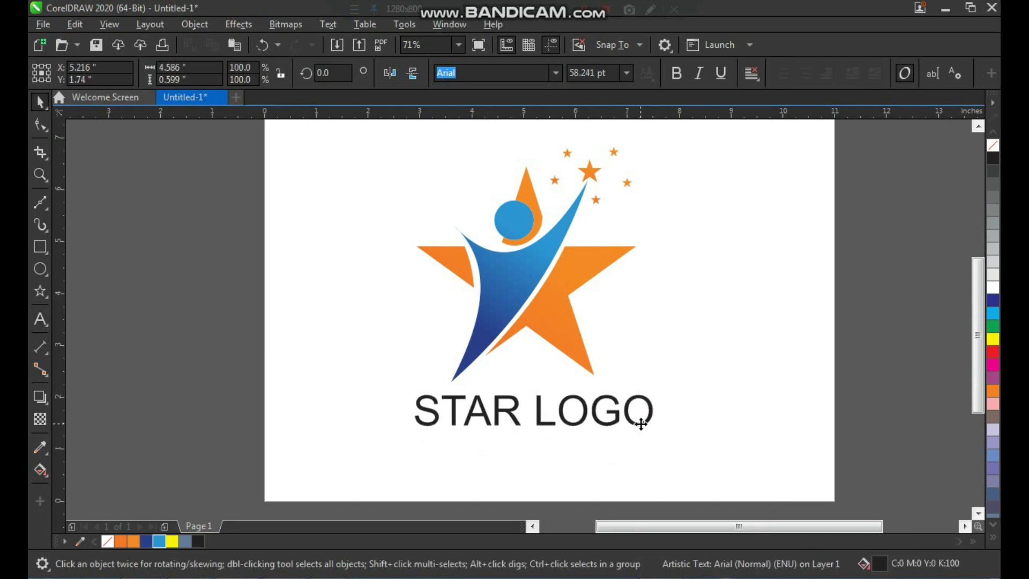
pyautogui.click(676, 72)
pyautogui.click(730, 191)
# Shrink the STAR LOGO text slightly and place a reduced copy of about 22 pt beneath it, aligned at the left edge
pyautogui.press('z')
pyautogui.click(534, 379)
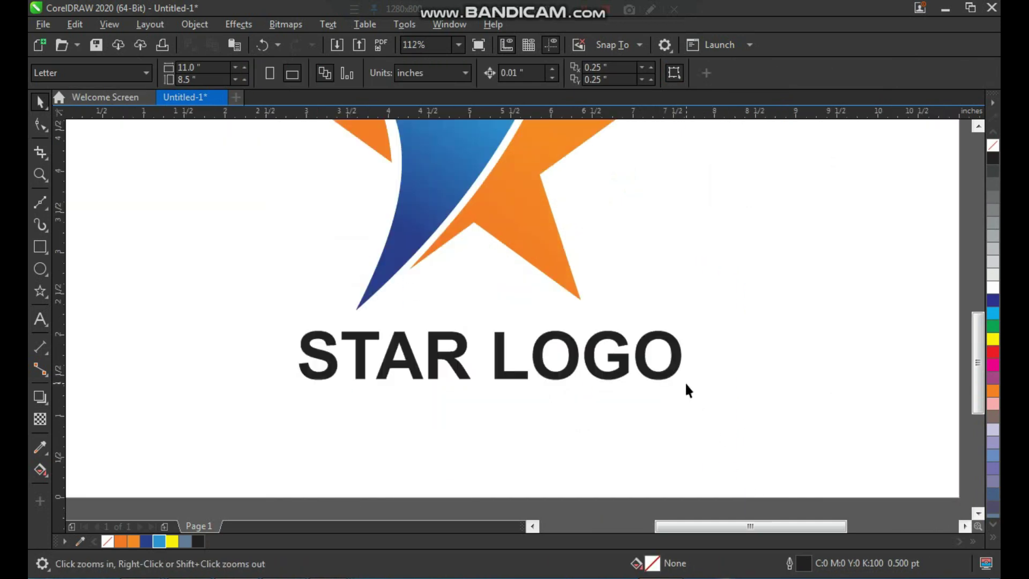
pyautogui.press('space')
pyautogui.click(673, 360)
pyautogui.moveTo(684, 386); pyautogui.dragTo(476, 435)
pyautogui.rightClick(644, 419)
# Replace the wording of the smaller text copy with "YOUR SLOGAN HERE"
pyautogui.press('F8')
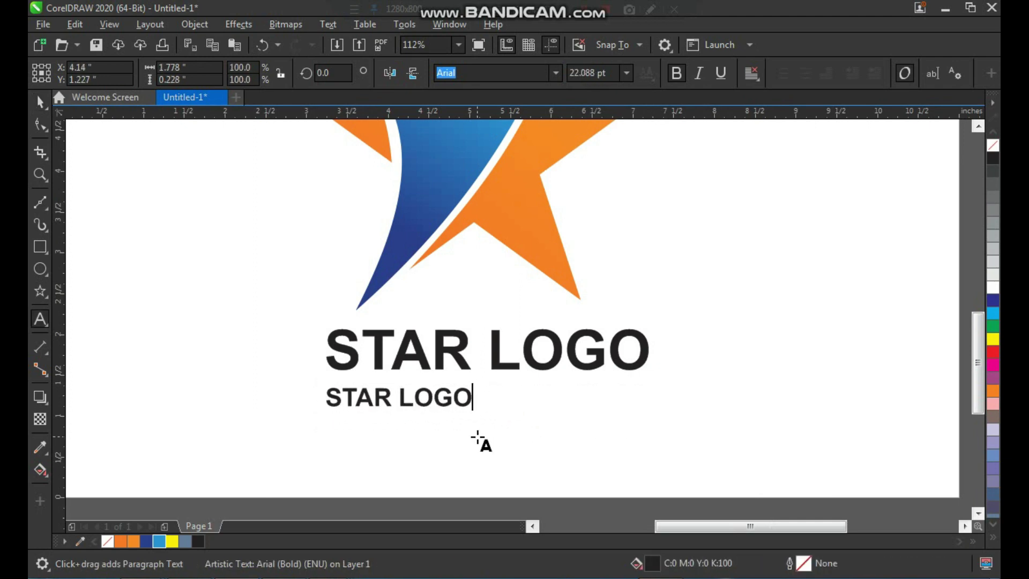
pyautogui.hotkey('ctrl', 'a')
pyautogui.write('YOU')
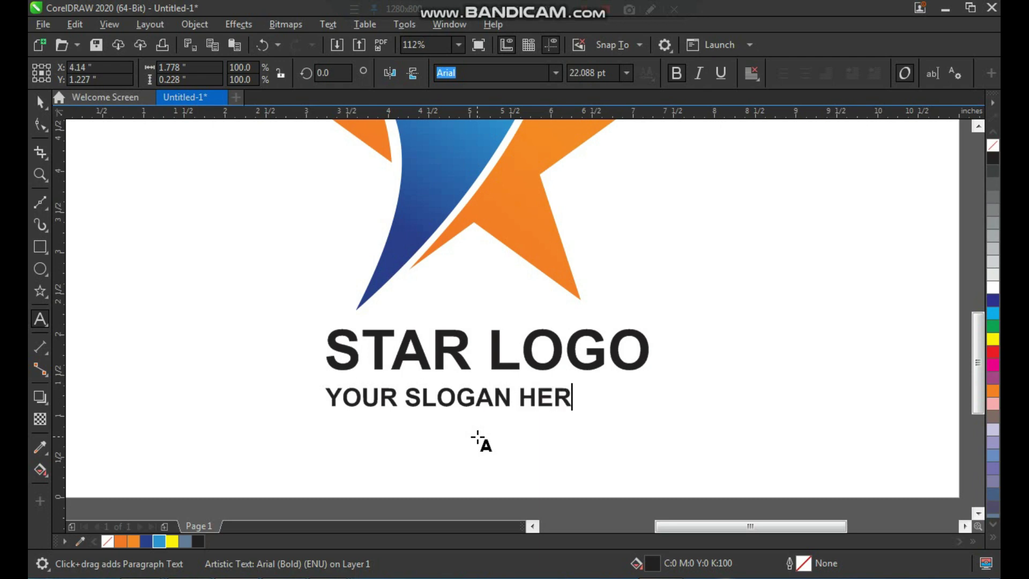
pyautogui.hotkey('ctrl', 'space')
pyautogui.rightClick(522, 468)
pyautogui.click(447, 459)
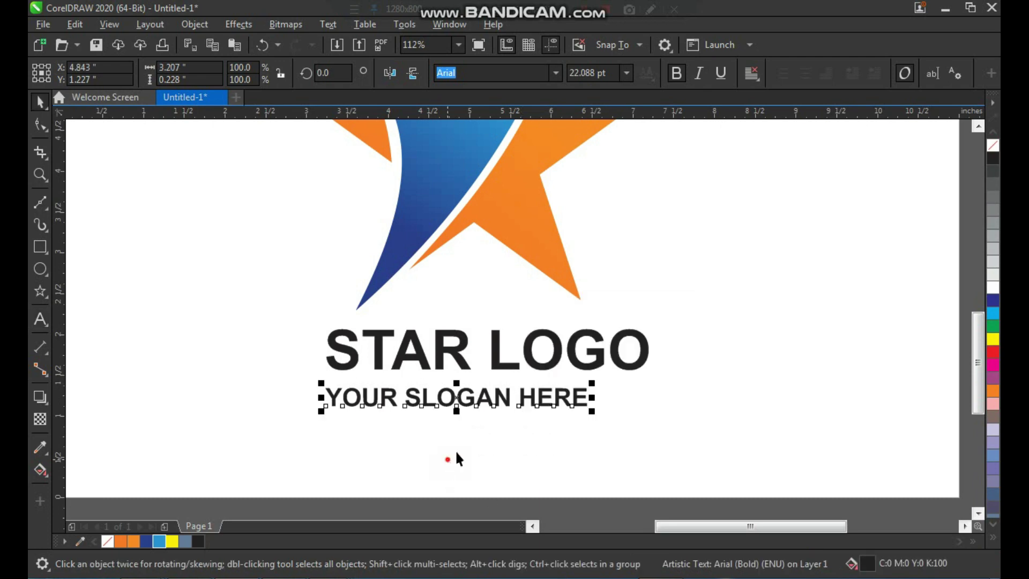
# Reduce the slogan's size, widen its letter spacing to span the STAR LOGO title and centre it horizontally with the title
pyautogui.click(593, 414)
pyautogui.click(507, 411)
pyautogui.press('F10')
pyautogui.moveTo(594, 409); pyautogui.dragTo(676, 422)
pyautogui.press('space')
pyautogui.keyDown('shift'); pyautogui.click(644, 364); pyautogui.keyUp('shift')
pyautogui.press('c')
pyautogui.click(692, 412)
# Select the complete logo with its title and slogan and move it up and right to the middle of the page
pyautogui.scroll(-2, 583, 420)
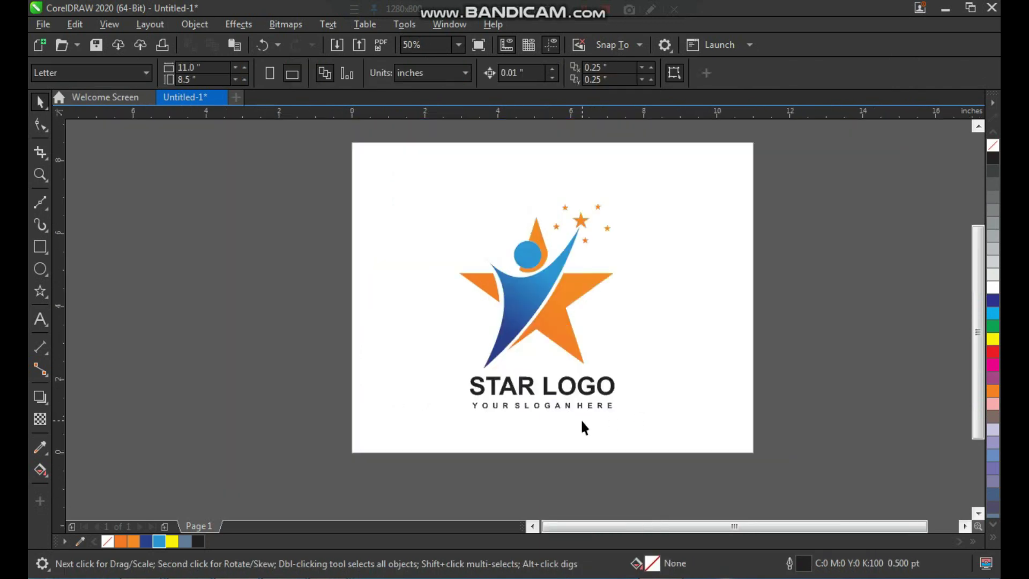
pyautogui.scroll(-1, 581, 423)
pyautogui.scroll(1, 650, 247)
pyautogui.moveTo(320, 490); pyautogui.dragTo(318, 492)
pyautogui.moveTo(491, 336); pyautogui.dragTo(510, 312)
pyautogui.click(632, 293)
pyautogui.press('F2')
pyautogui.moveTo(418, 481); pyautogui.dragTo(419, 480)
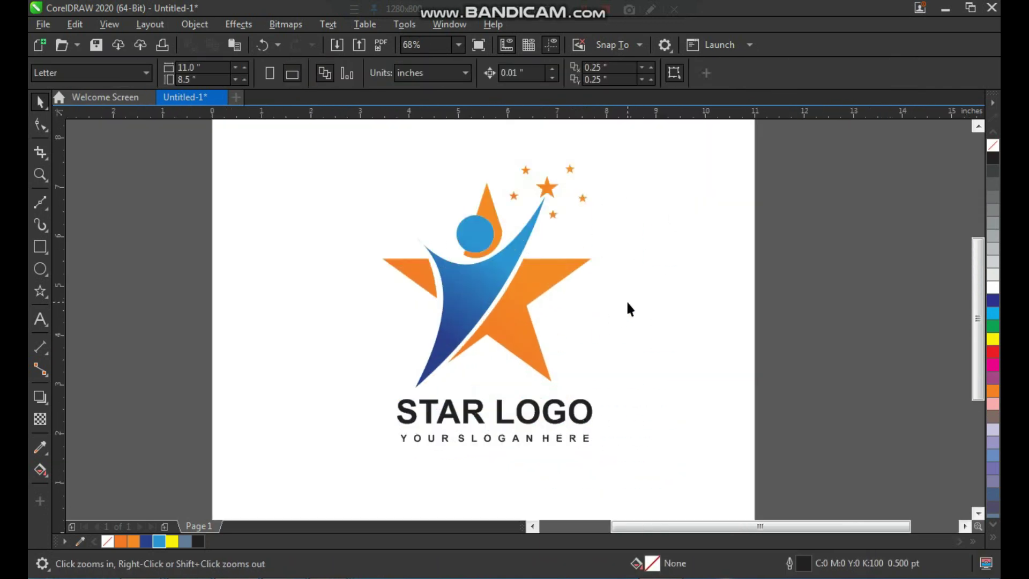
pyautogui.click(628, 303)
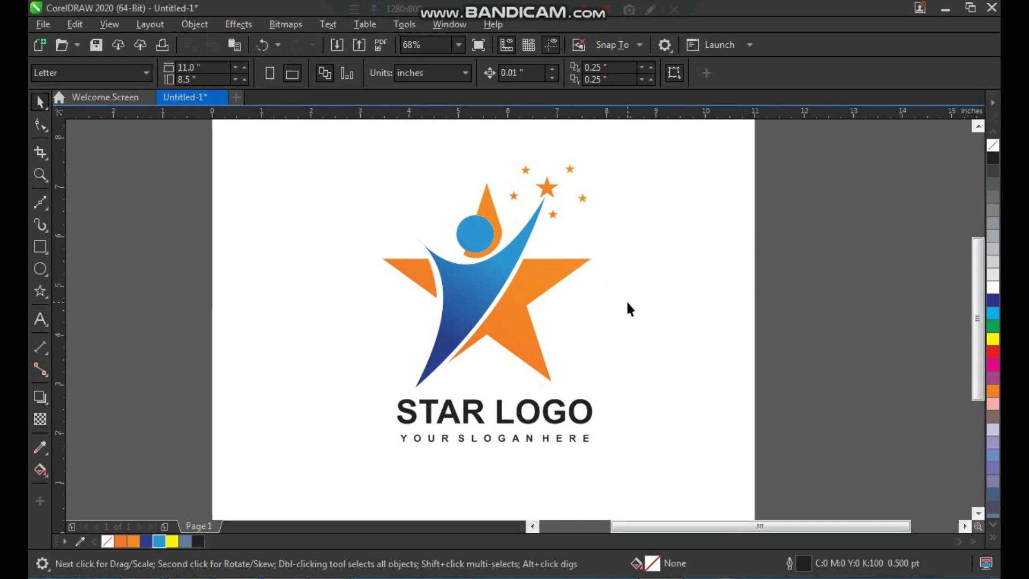